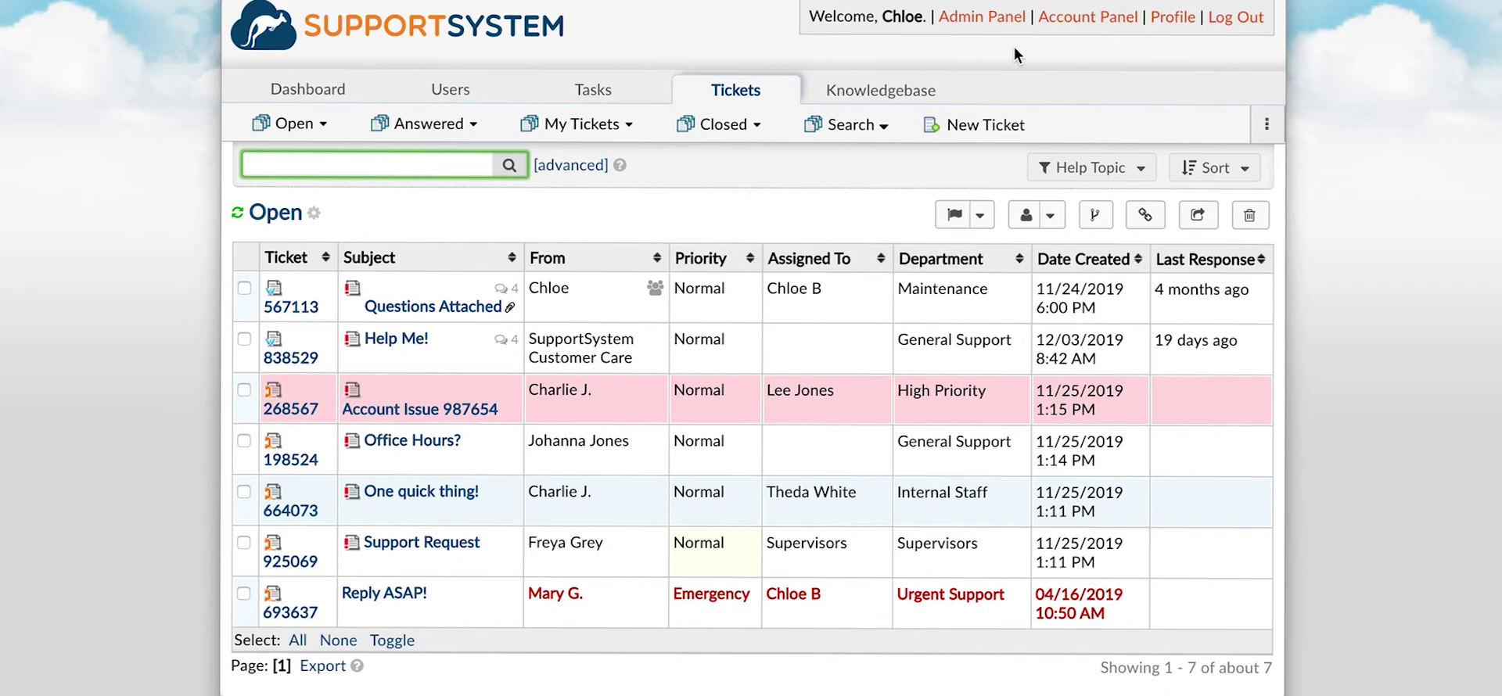
Go to Admin Panel > Manage > Forms and scroll through the five built-in forms.
{"action": "left_click", "coordinate": [1013, 23]}
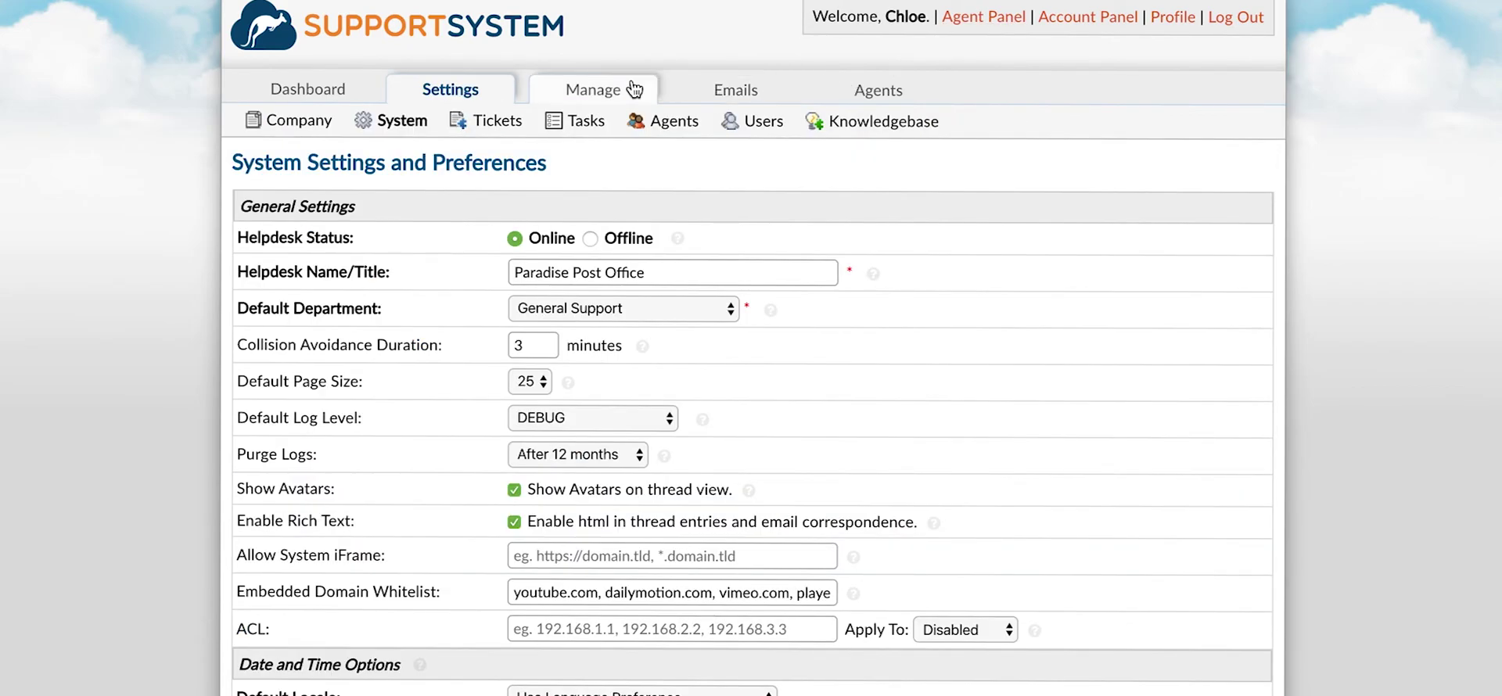
{"action": "mouse_move", "coordinate": [630, 89]}
{"action": "left_click", "coordinate": [588, 295]}
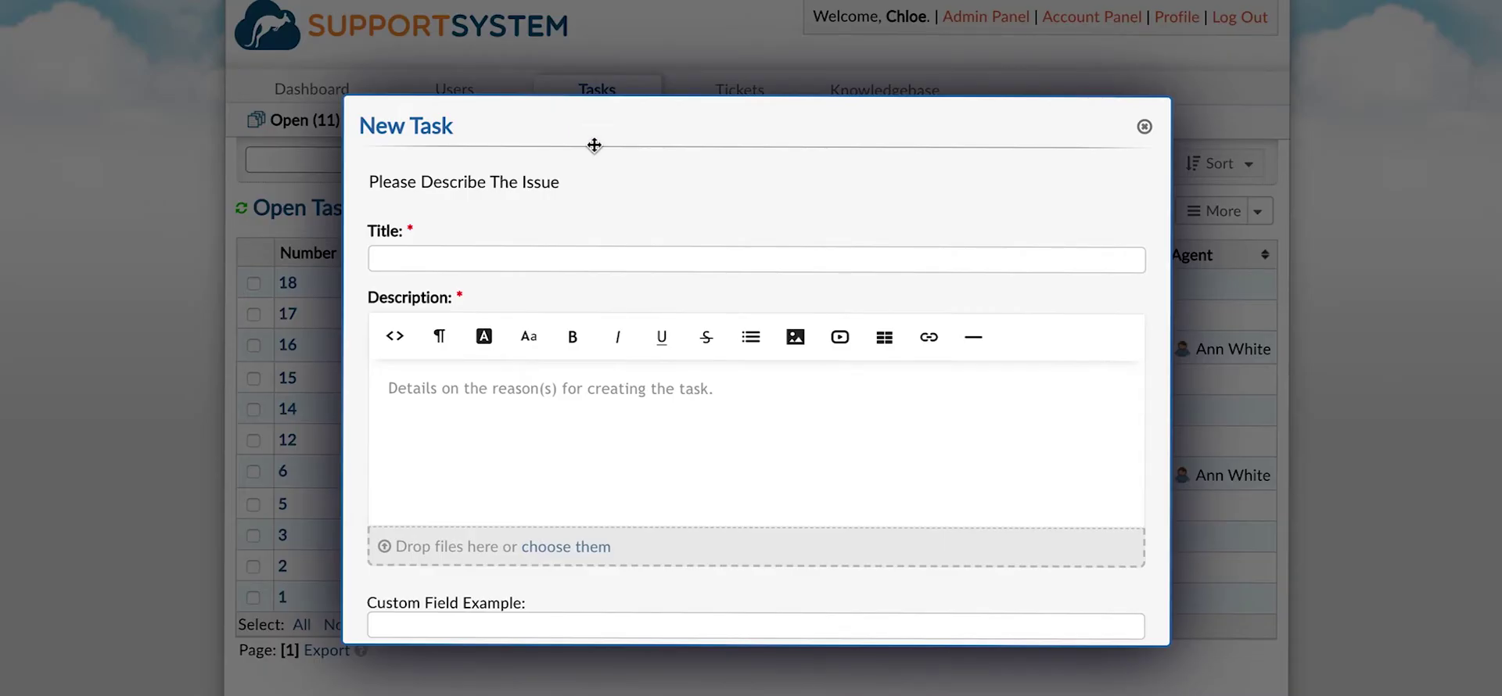
{"action": "scroll", "coordinate": [665, 308], "scroll_direction": "down", "scroll_amount": 3}
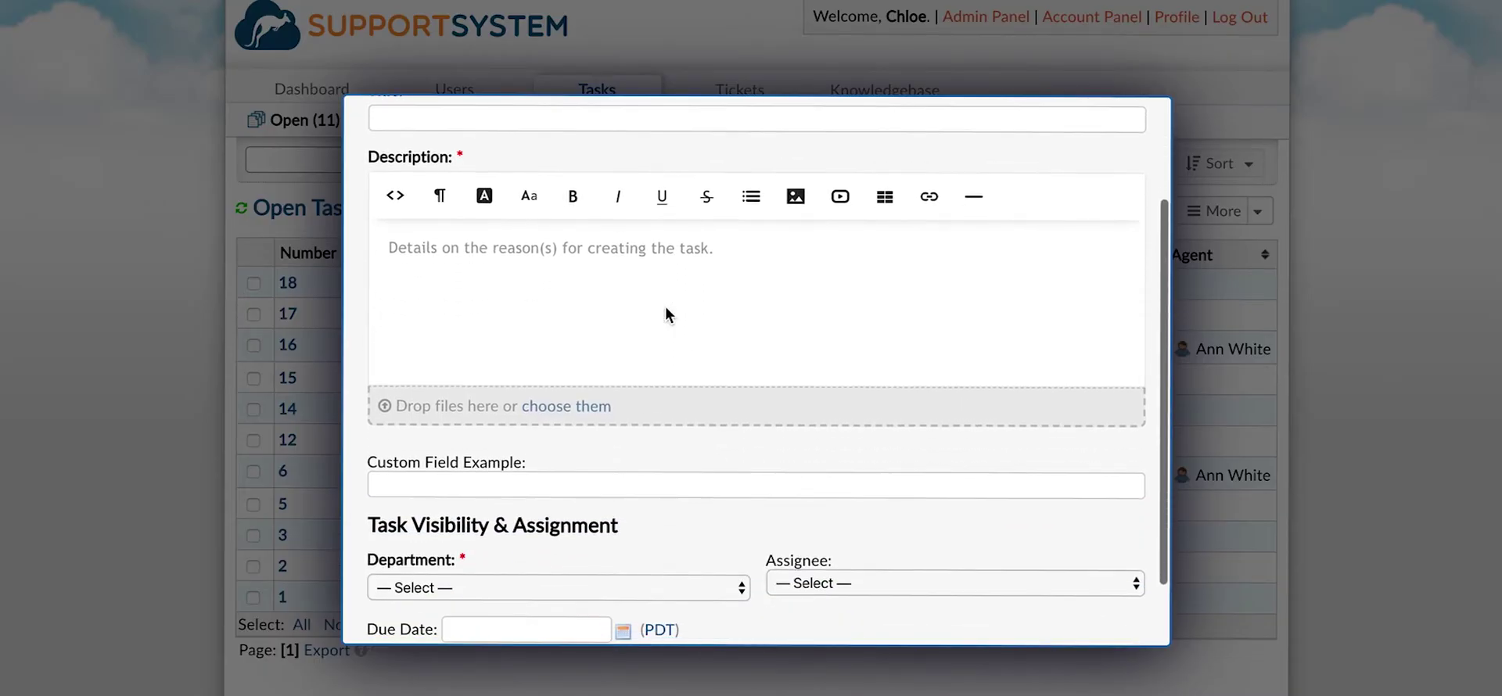
{"action": "scroll", "coordinate": [665, 314], "scroll_direction": "down", "scroll_amount": 2}
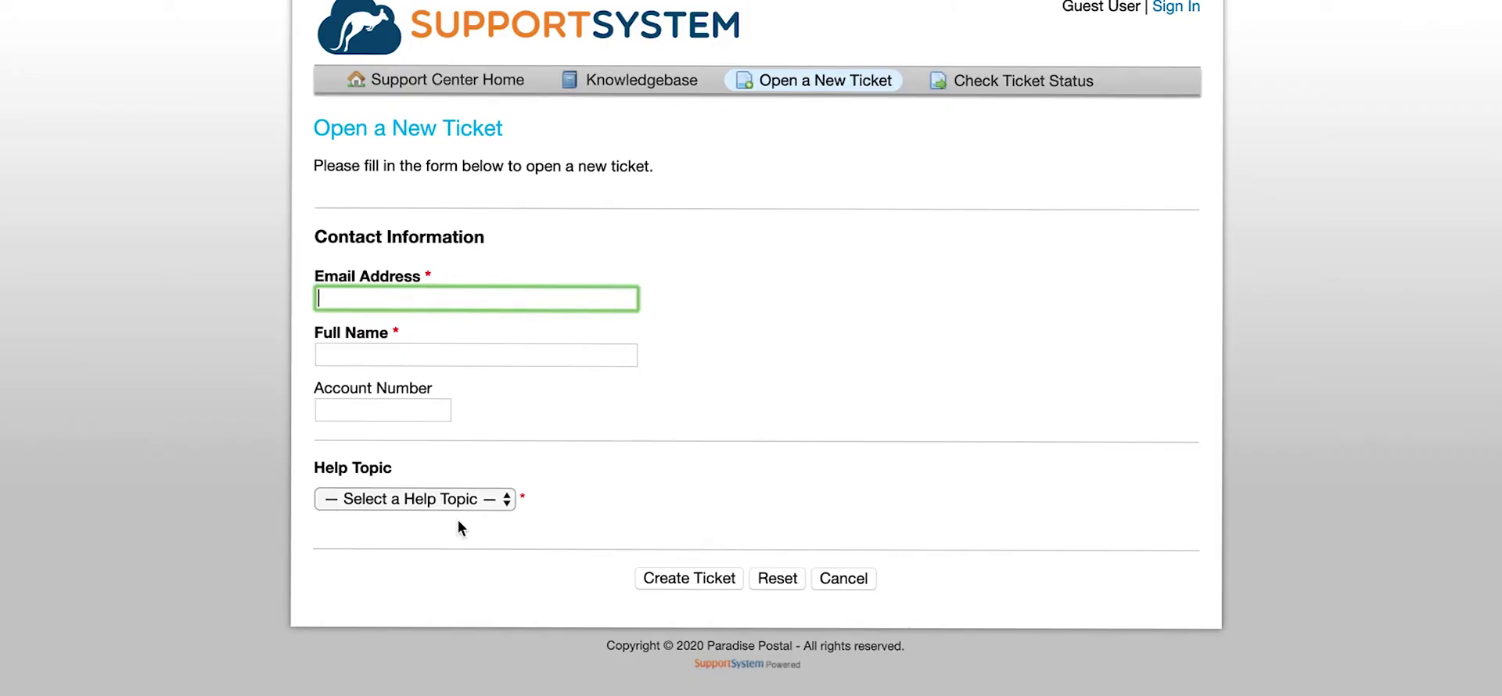
{"action": "left_click", "coordinate": [443, 502]}
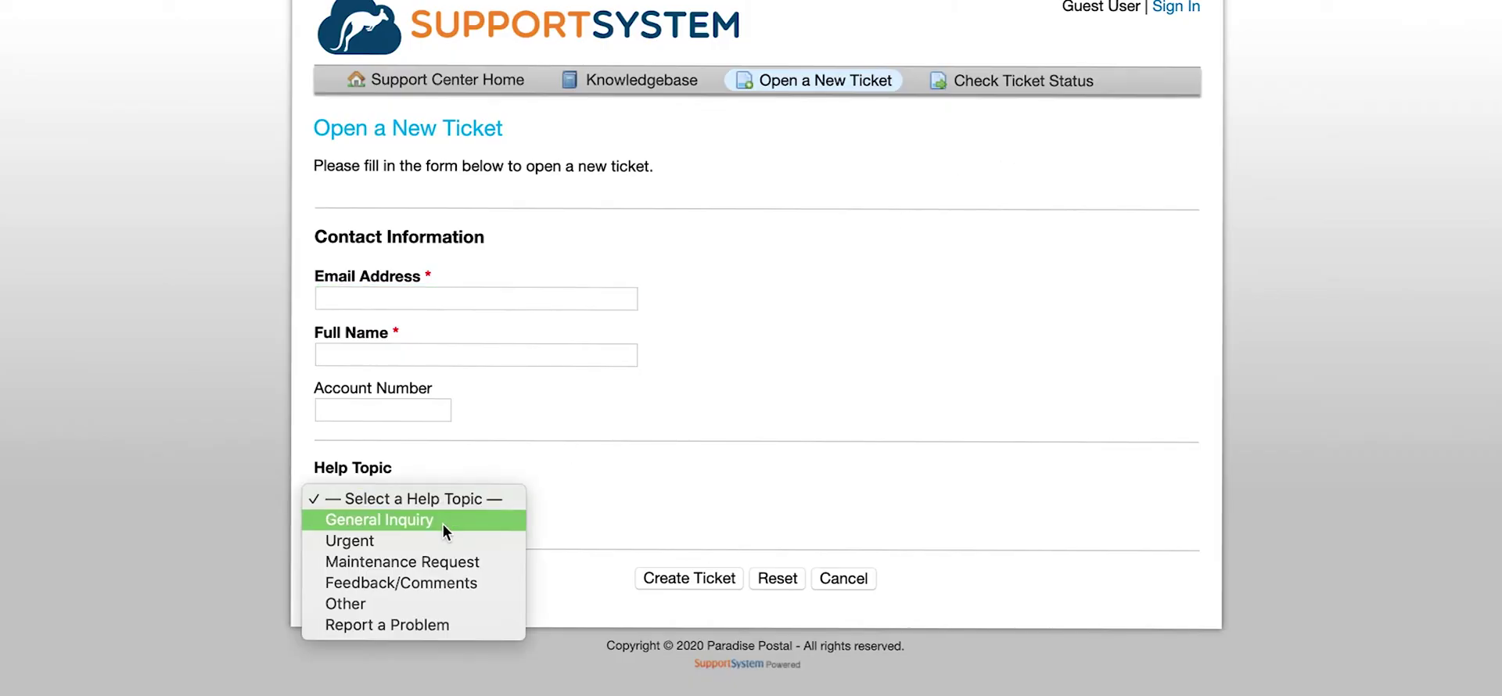
{"action": "left_click", "coordinate": [443, 523]}
{"action": "scroll", "coordinate": [442, 523], "scroll_direction": "down", "scroll_amount": 10}
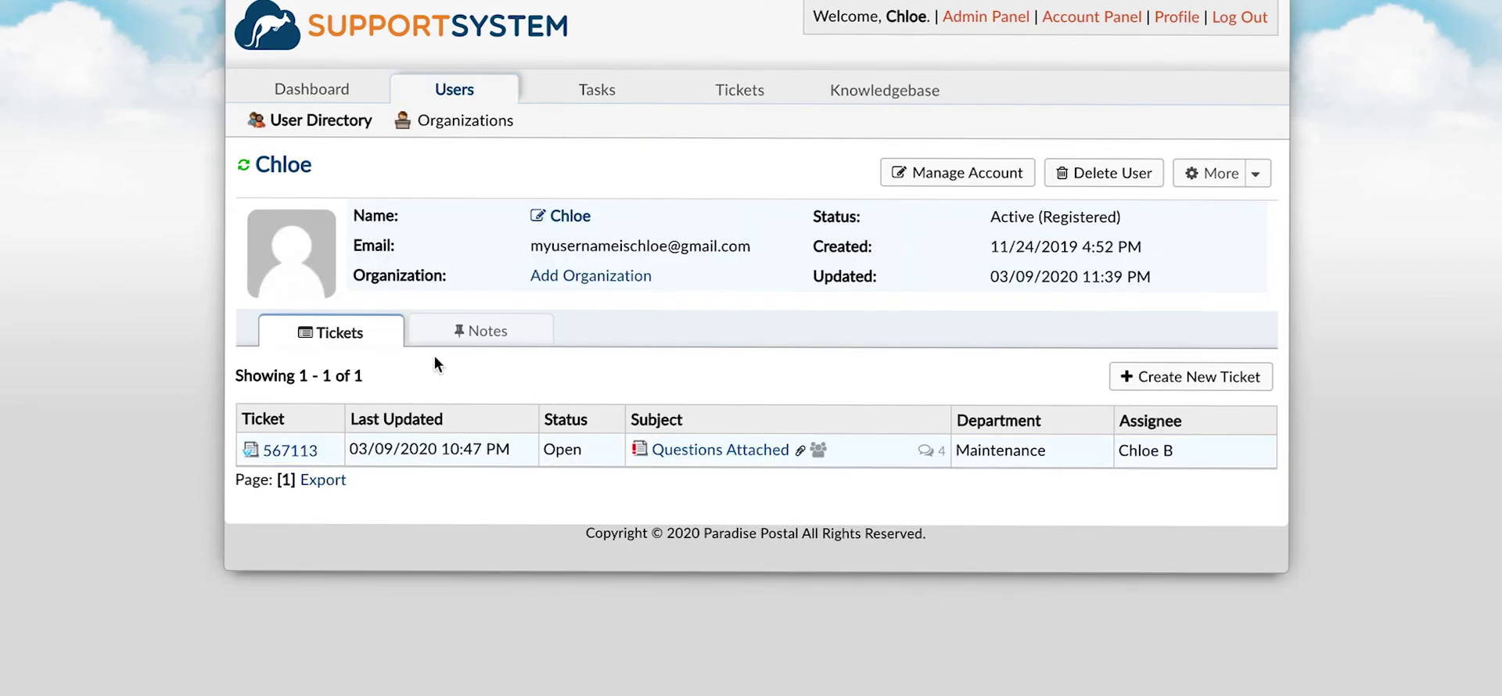
{"action": "left_click", "coordinate": [562, 224]}
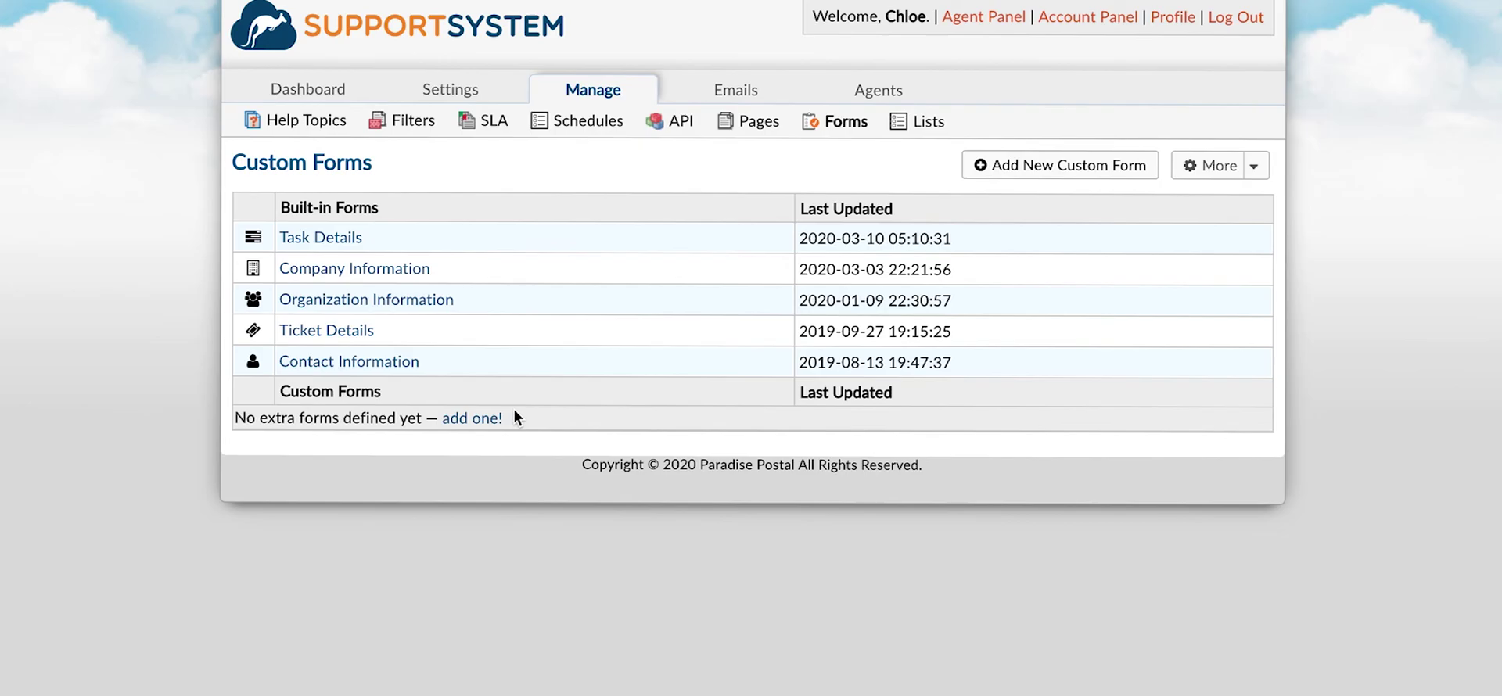
Title the new form 'Custom Form' and make its first field 'Account Number', a Short Answer.
{"action": "left_click", "coordinate": [486, 418]}
{"action": "type", "text": "C"}
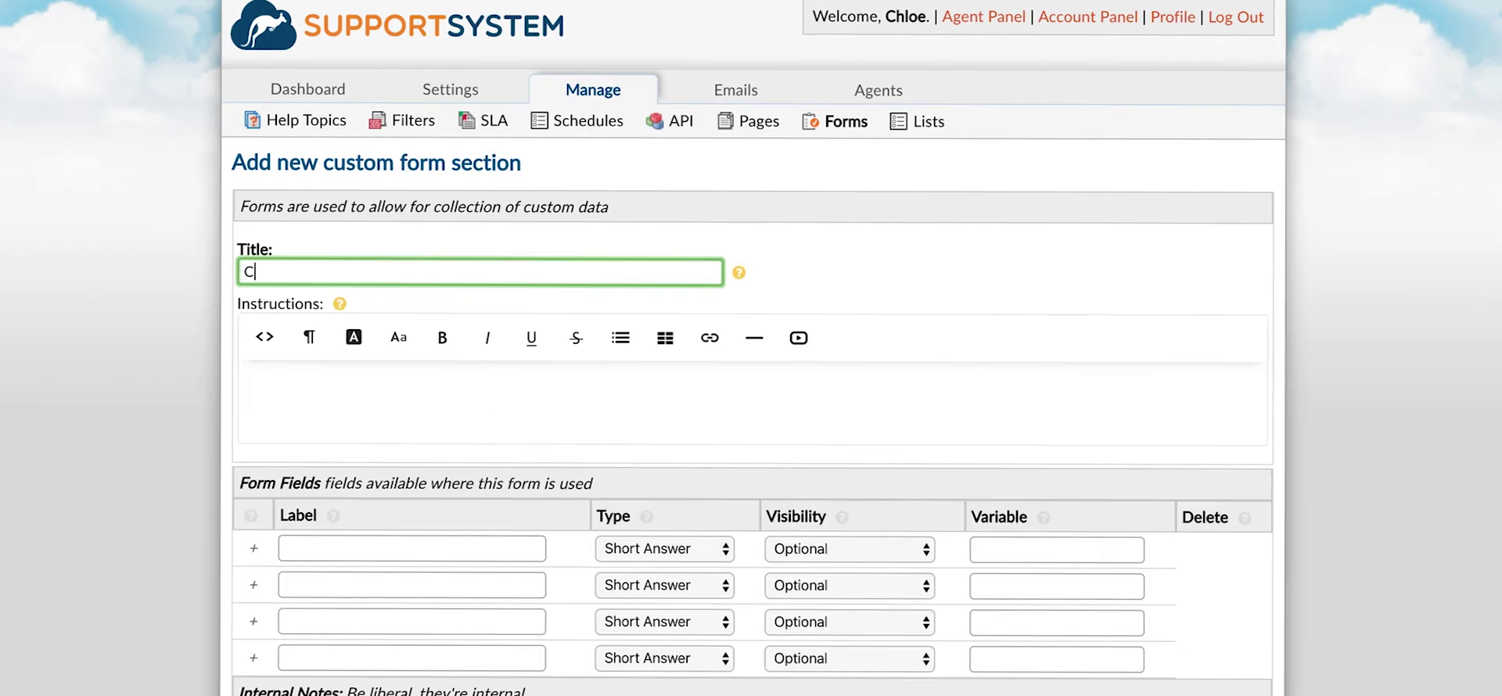
{"action": "type", "text": "ustom Form"}
{"action": "left_click", "coordinate": [412, 549]}
{"action": "type", "text": "Account"}
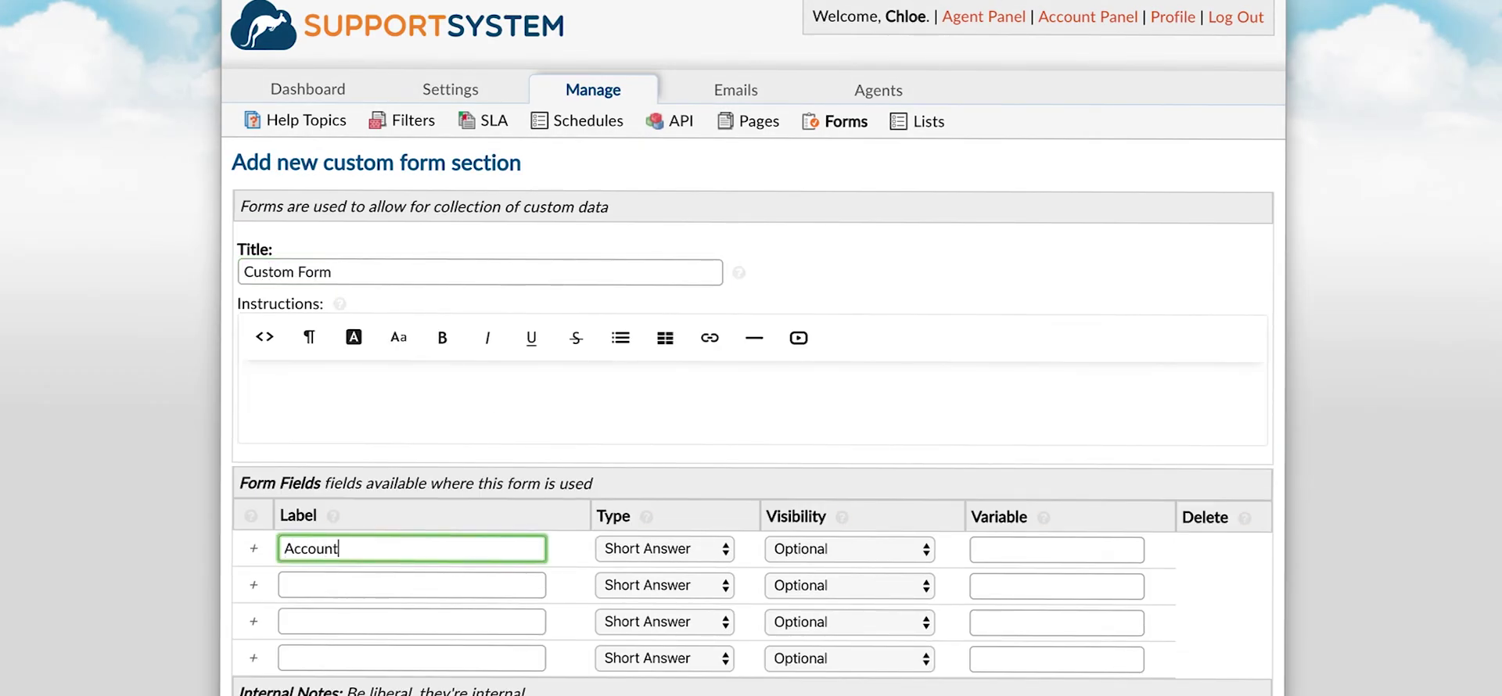
{"action": "type", "text": " Number"}
{"action": "left_click", "coordinate": [664, 548]}
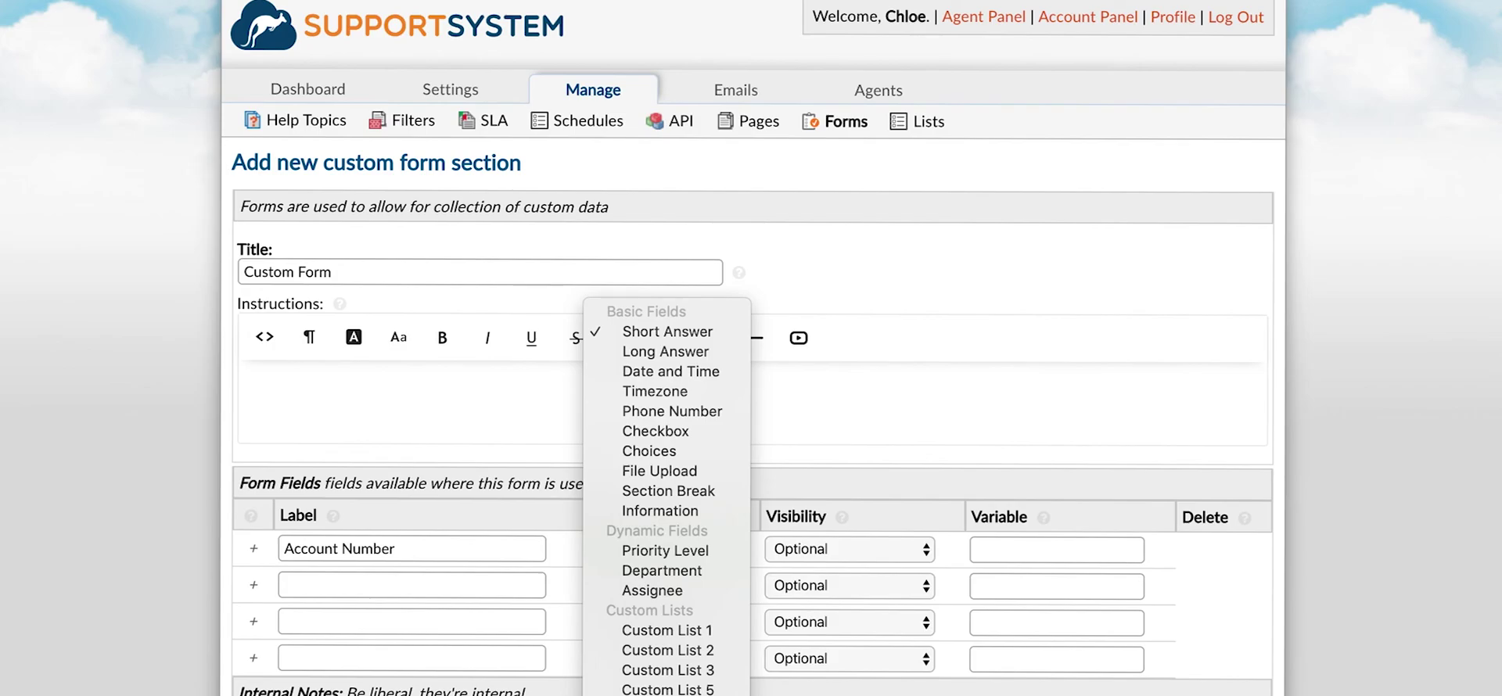
{"action": "left_click", "coordinate": [701, 335]}
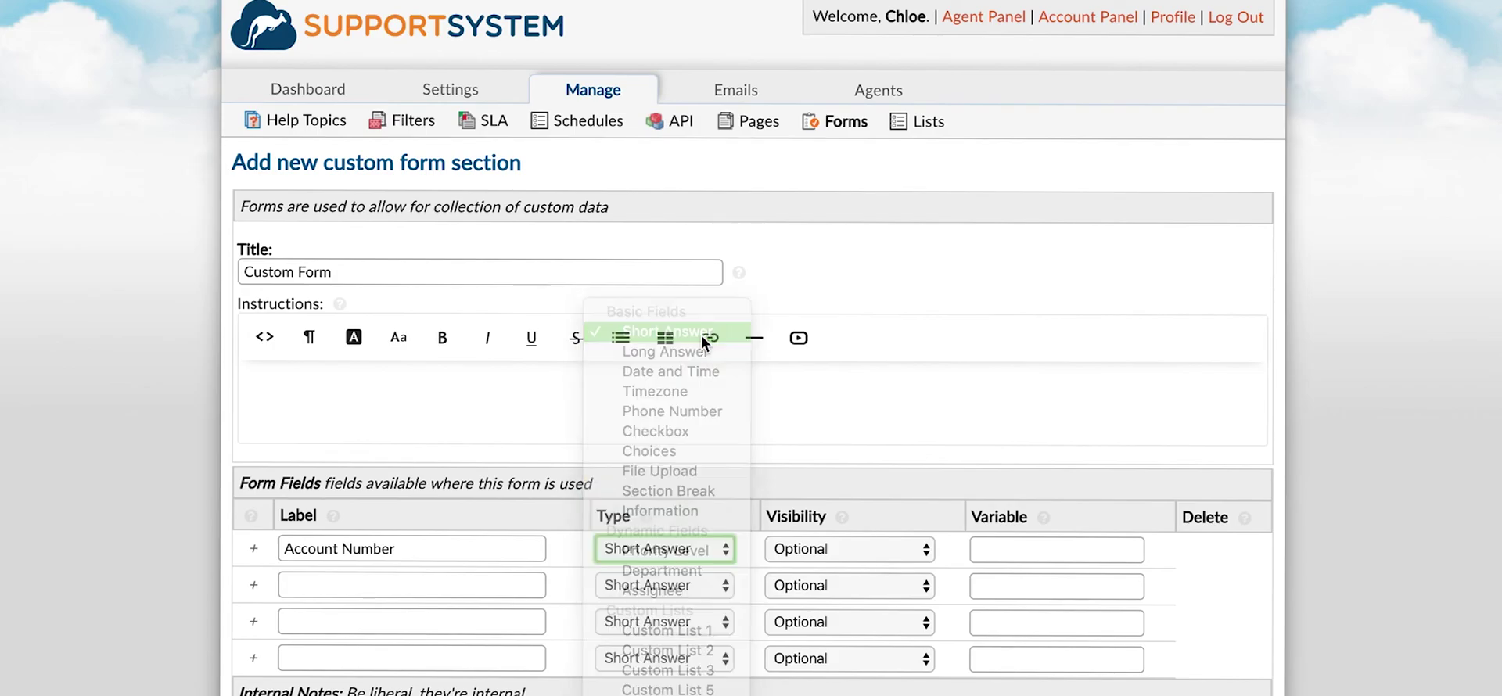
Add the form, then save Account Number's settings unchanged as an optional Short Answer.
{"action": "scroll", "coordinate": [773, 569], "scroll_direction": "down", "scroll_amount": 4}
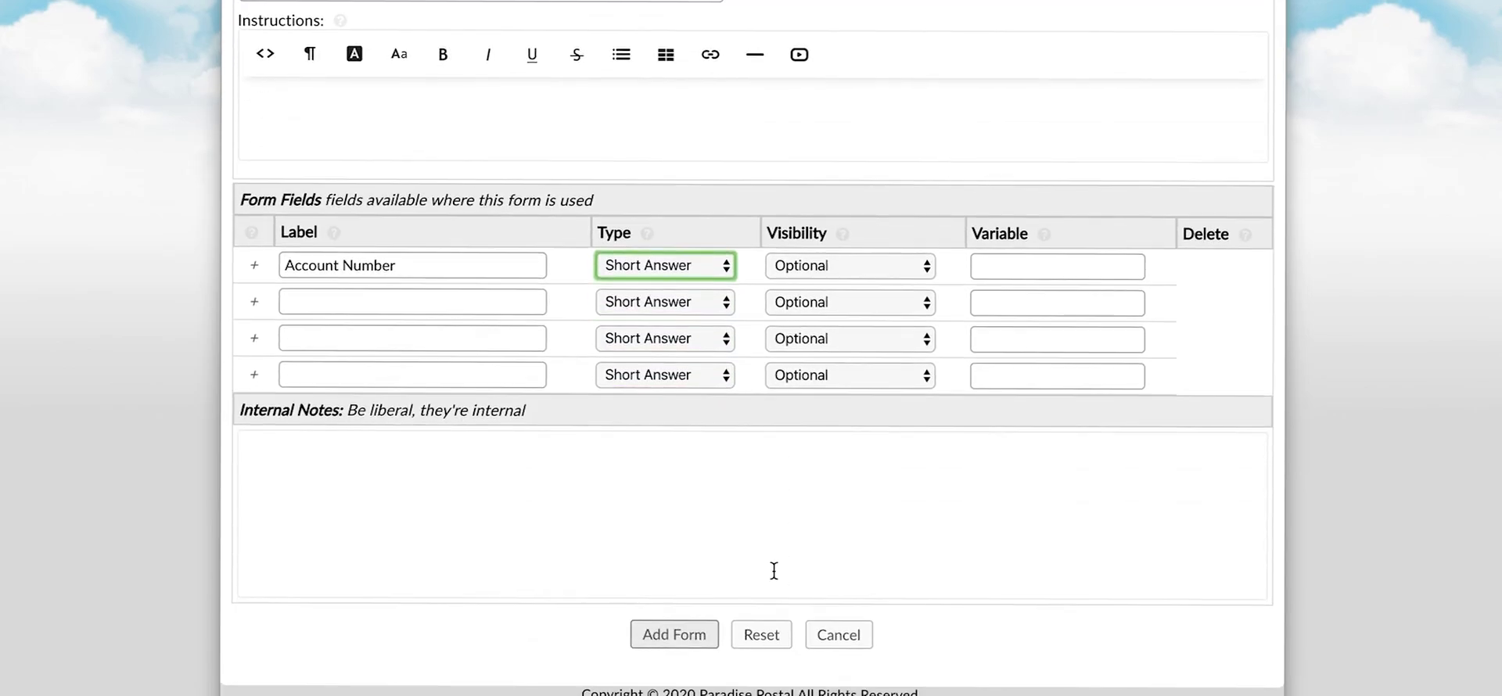
{"action": "left_click", "coordinate": [681, 636]}
{"action": "left_click", "coordinate": [782, 596]}
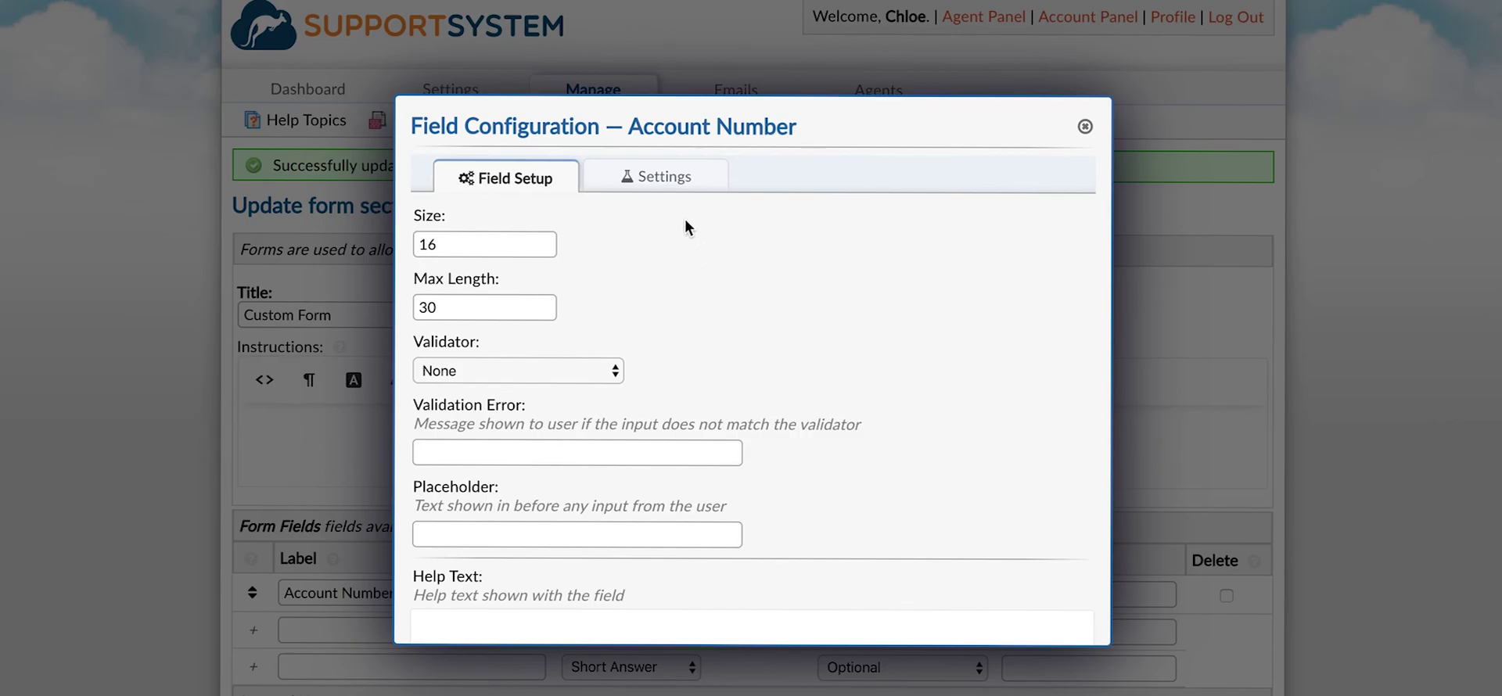
{"action": "left_click", "coordinate": [674, 188]}
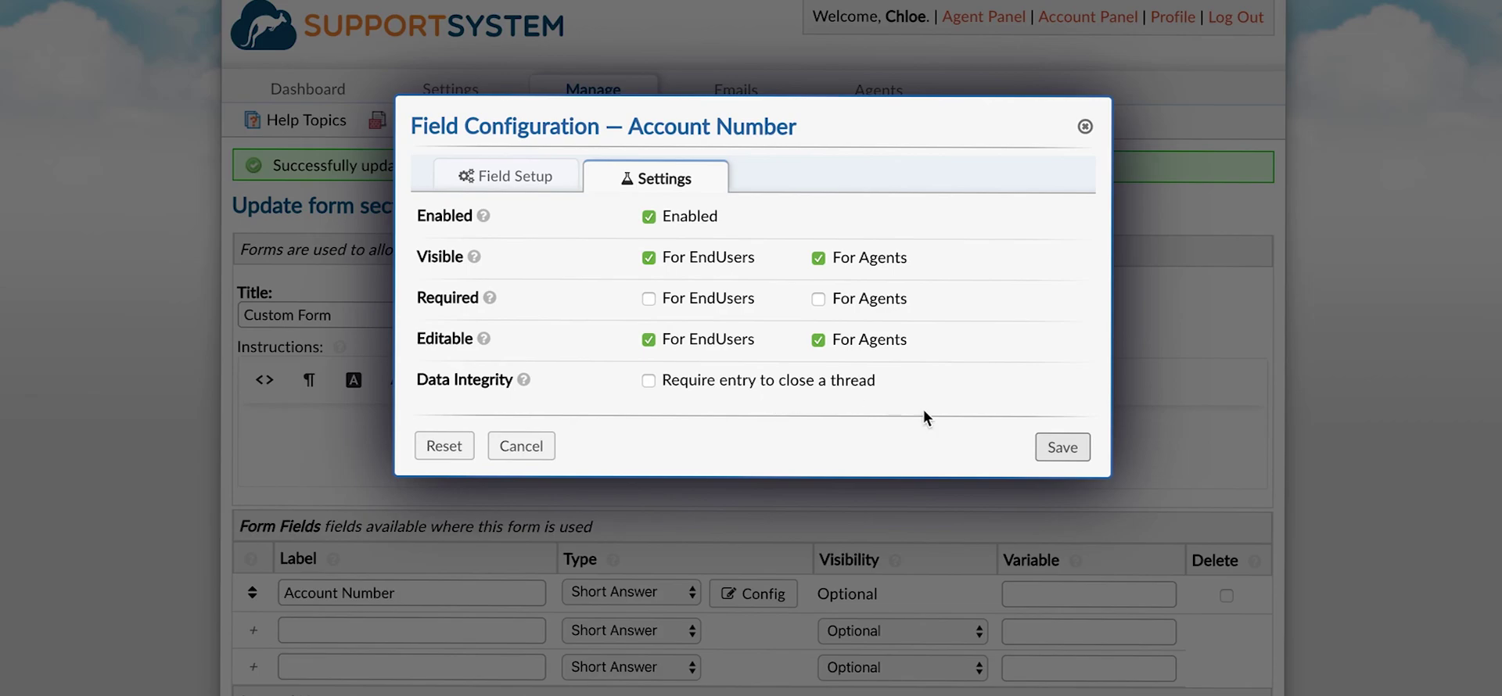
{"action": "left_click", "coordinate": [1061, 447]}
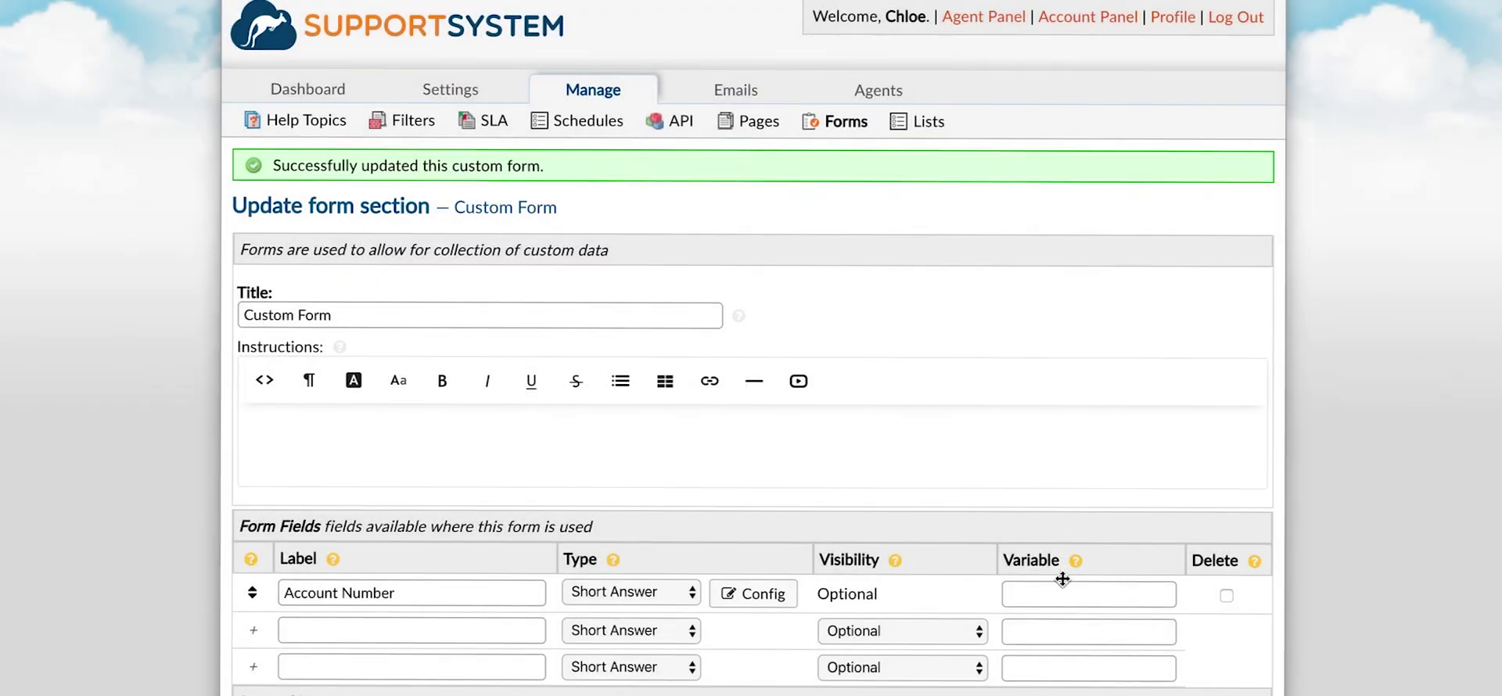
Set Account Number's variable name to acctnumber and save the form.
{"action": "left_click", "coordinate": [1057, 590]}
{"action": "type", "text": "acc"}
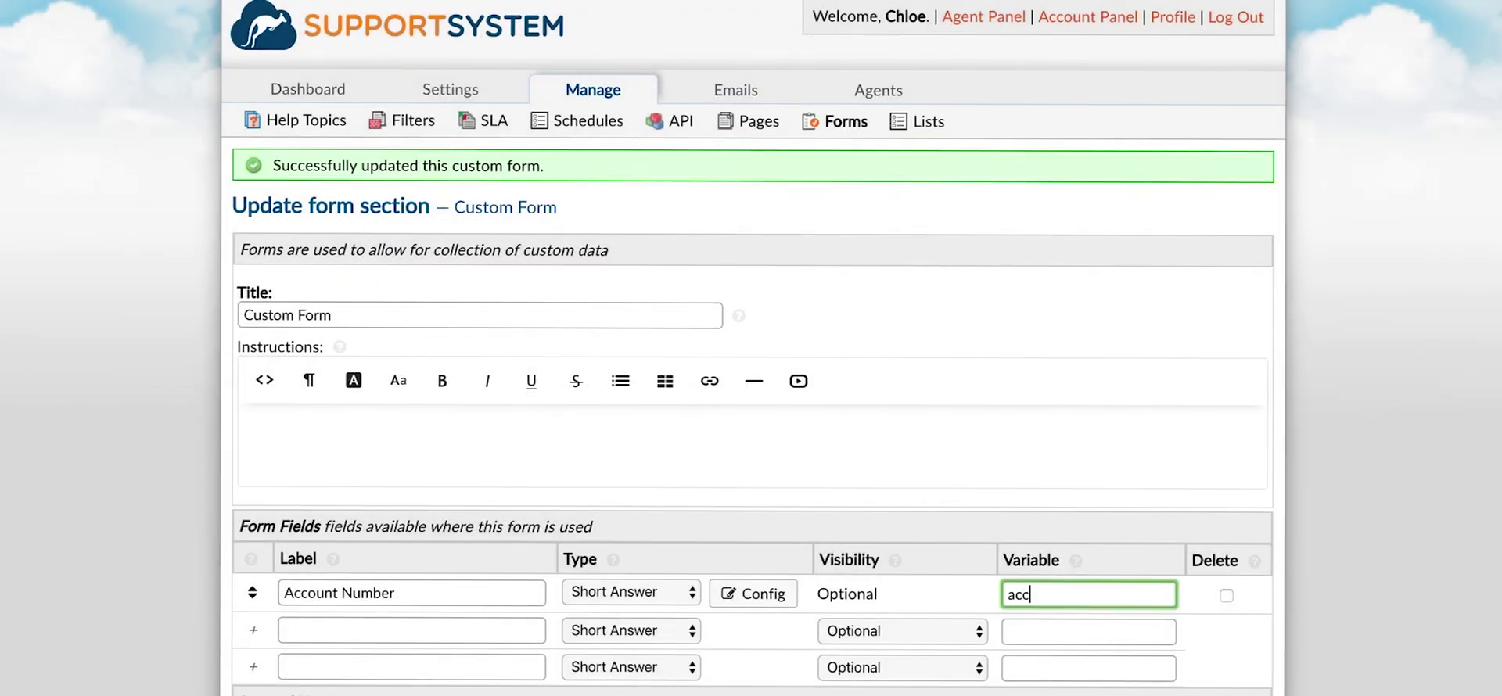
{"action": "type", "text": "tnumber"}
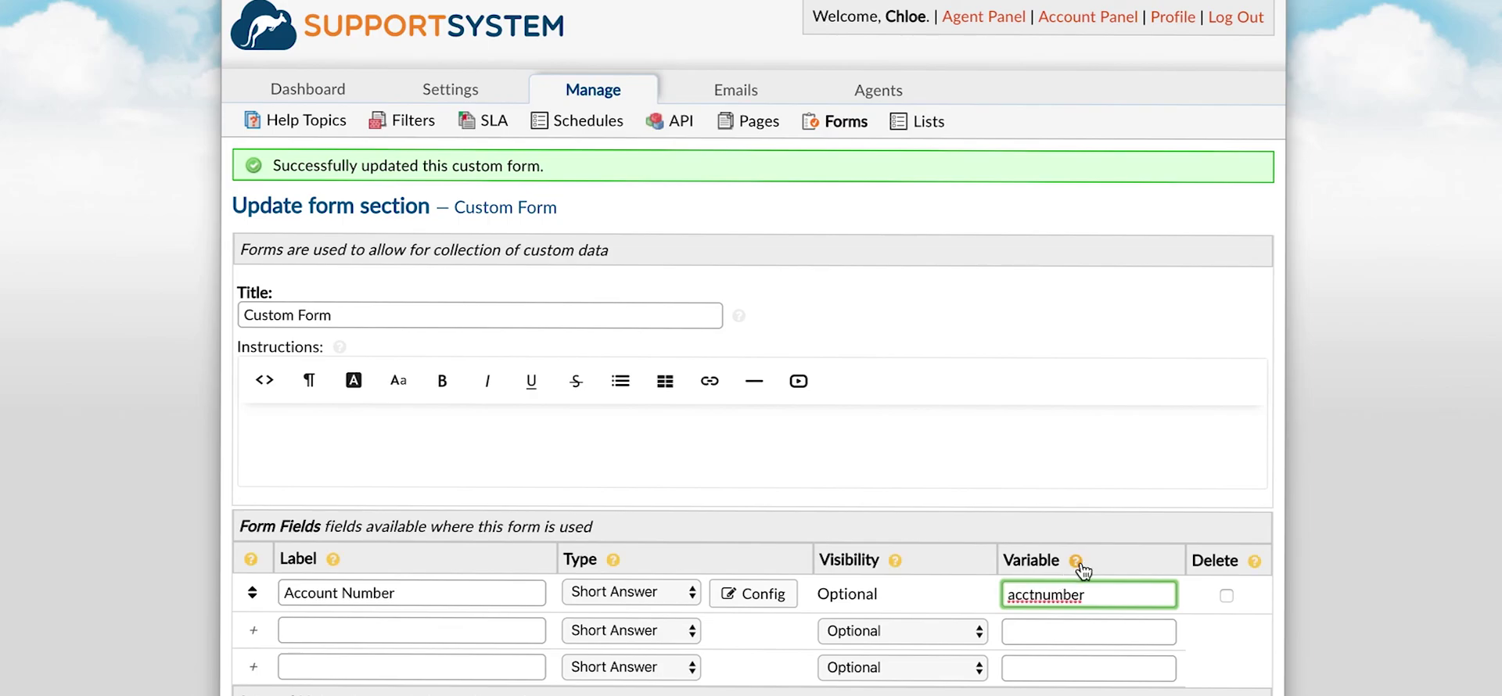
{"action": "mouse_move", "coordinate": [1081, 566]}
{"action": "scroll", "coordinate": [1081, 570], "scroll_direction": "down", "scroll_amount": 1}
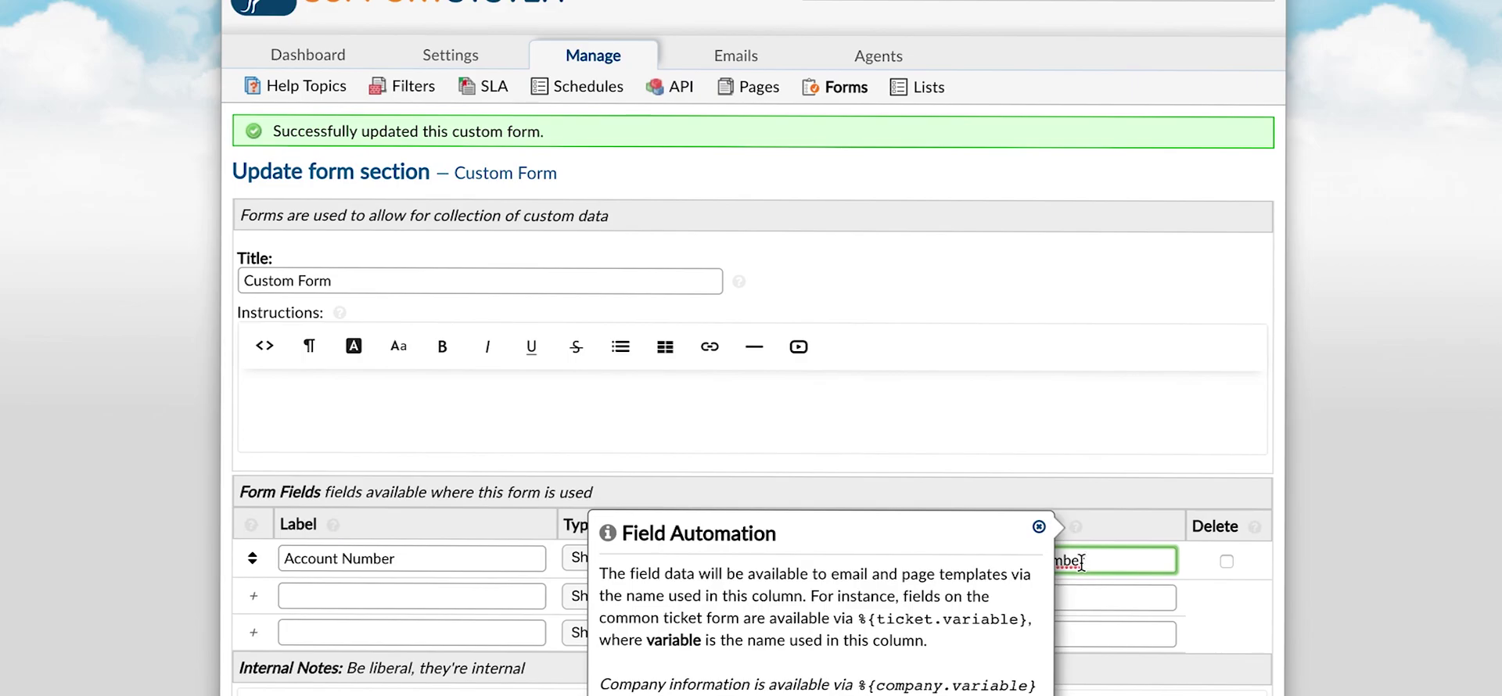
{"action": "scroll", "coordinate": [1181, 583], "scroll_direction": "down", "scroll_amount": 3}
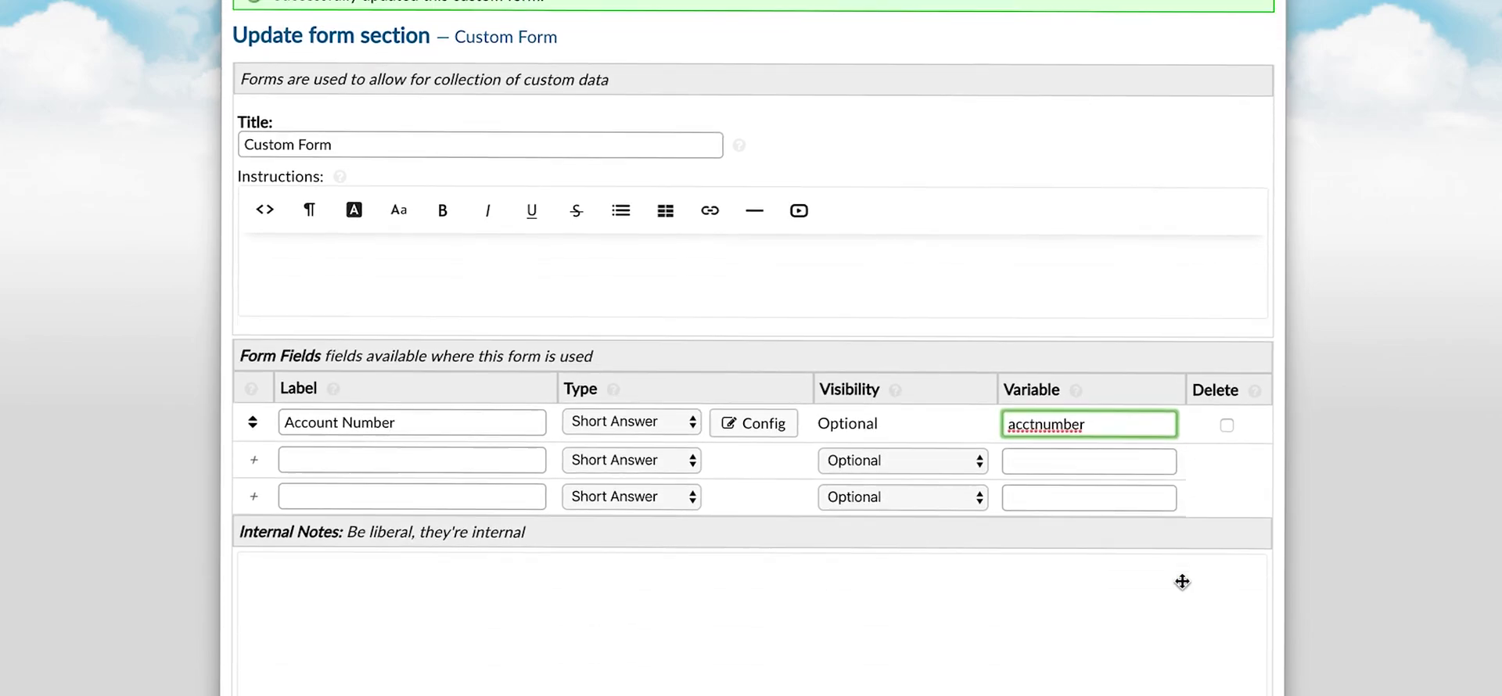
{"action": "key", "text": "Return"}
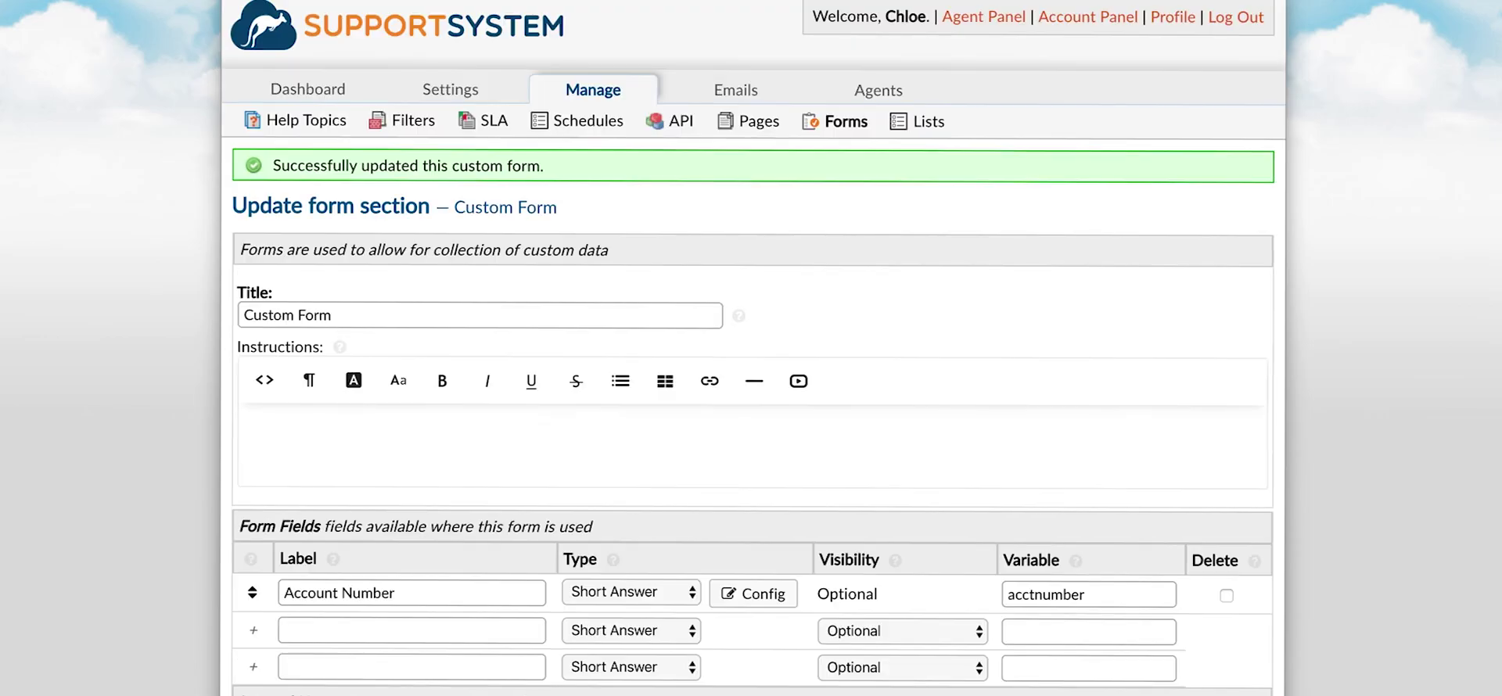
Create a new custom list named Location.
{"action": "left_click", "coordinate": [923, 128]}
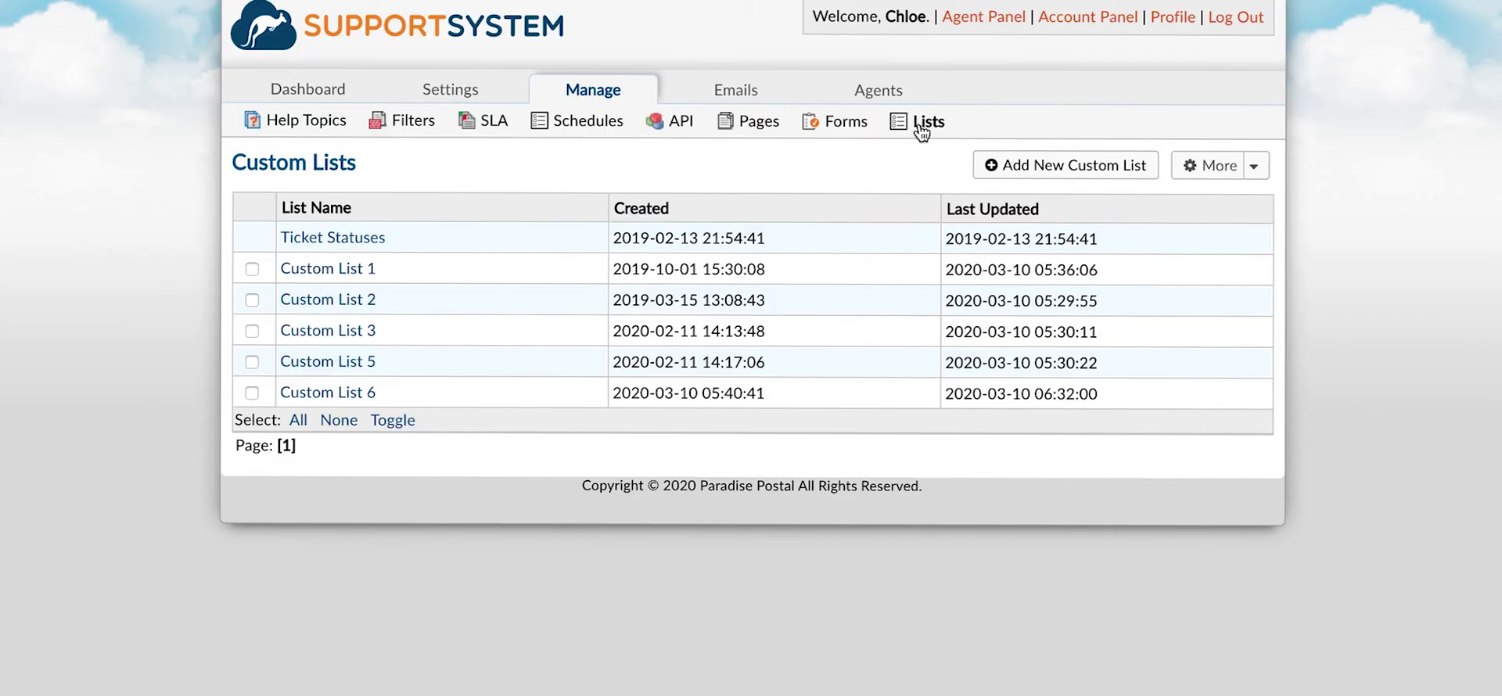
{"action": "left_click", "coordinate": [1000, 163]}
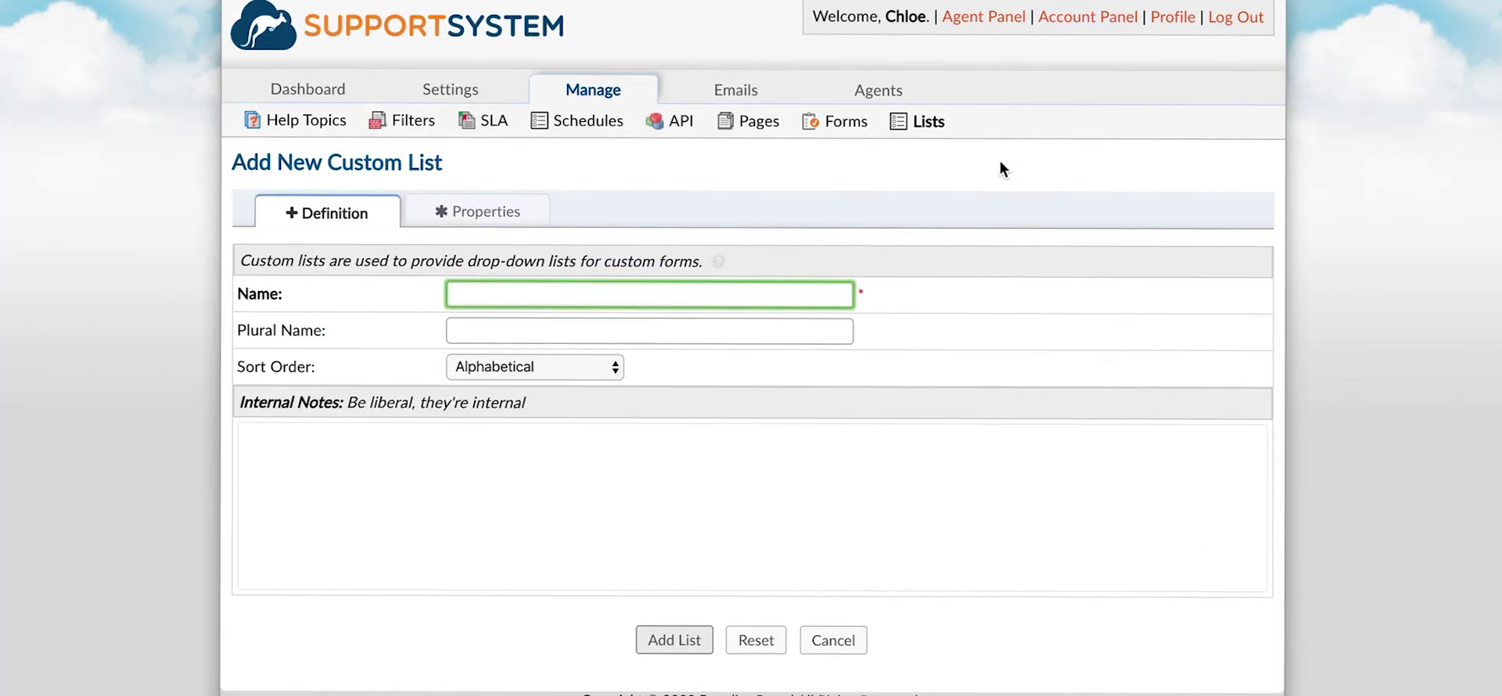
{"action": "type", "text": "Location"}
{"action": "left_click", "coordinate": [700, 632]}
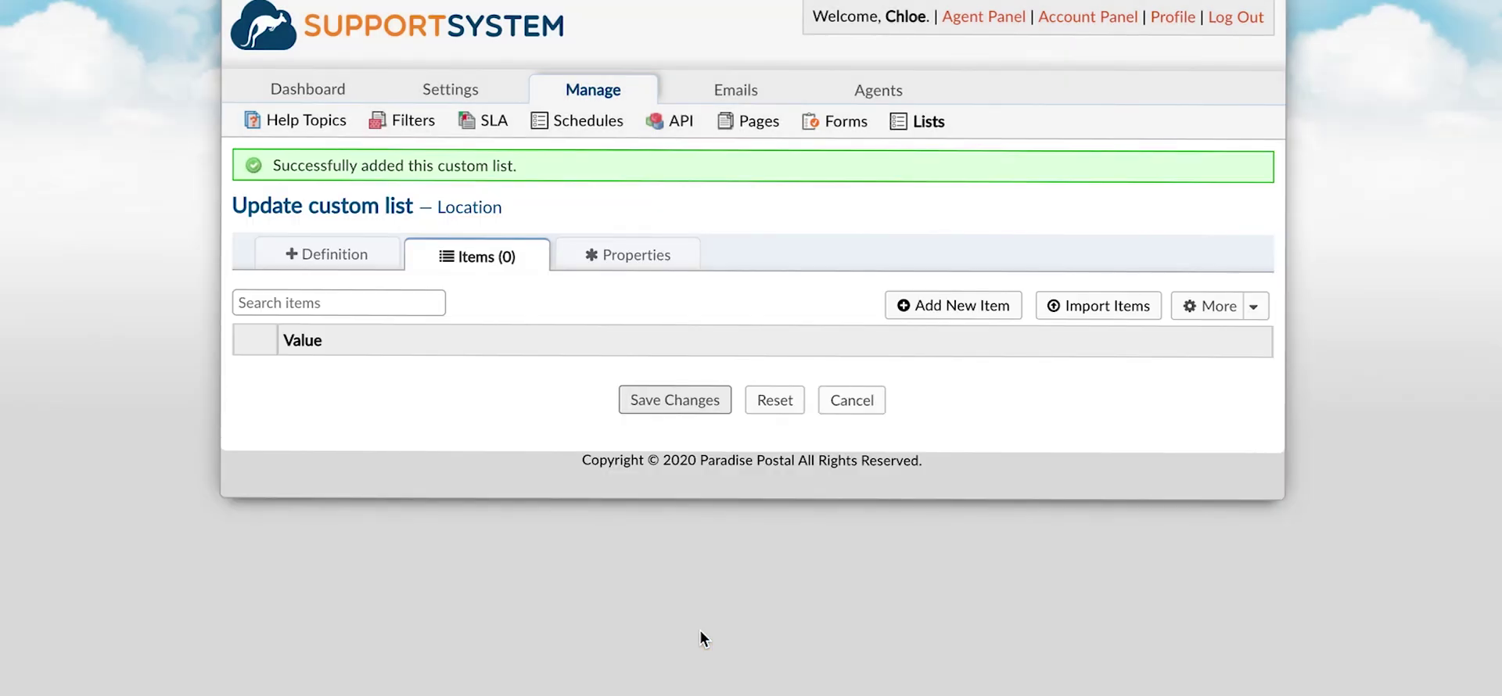
Give Location the item properties Address and Phone Number, typed as Phone Number, and save.
{"action": "left_click", "coordinate": [656, 260]}
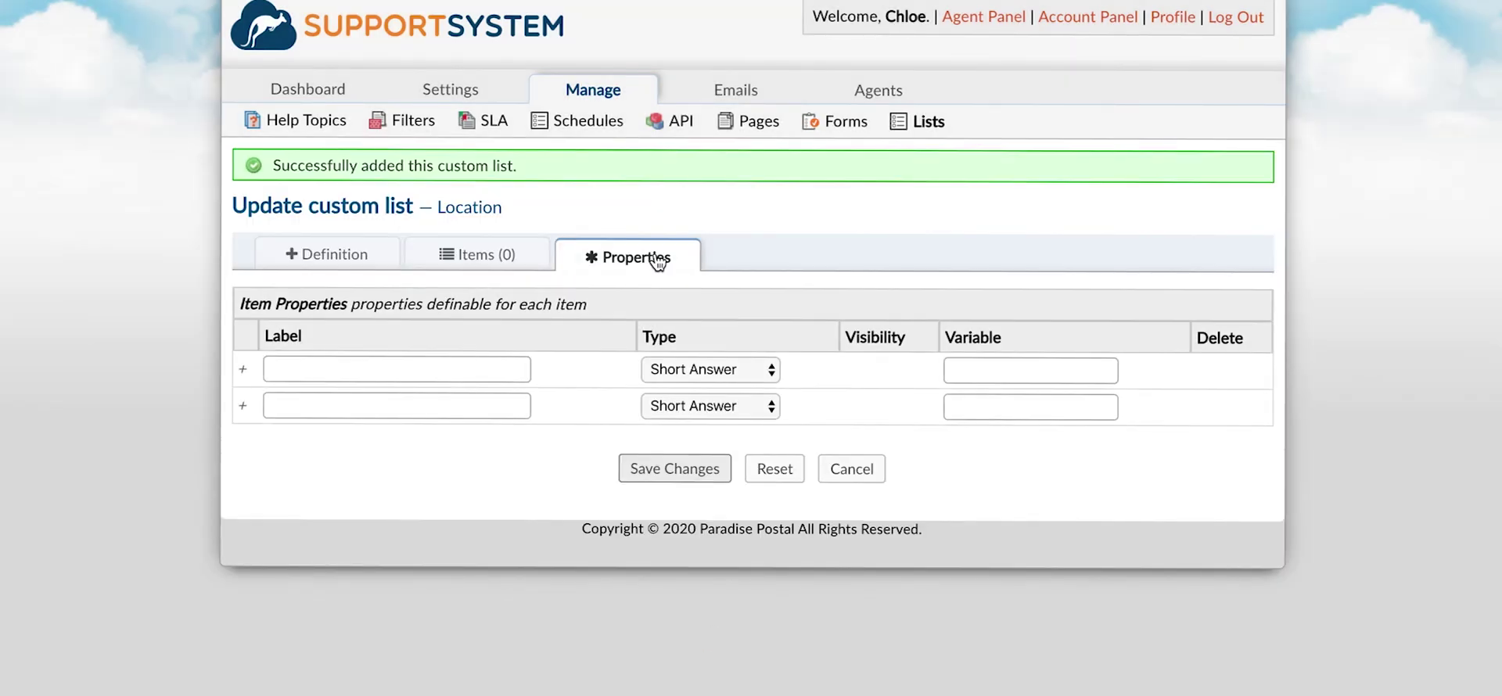
{"action": "left_click", "coordinate": [501, 368]}
{"action": "type", "text": "Address"}
{"action": "left_click", "coordinate": [483, 403]}
{"action": "type", "text": "Phone"}
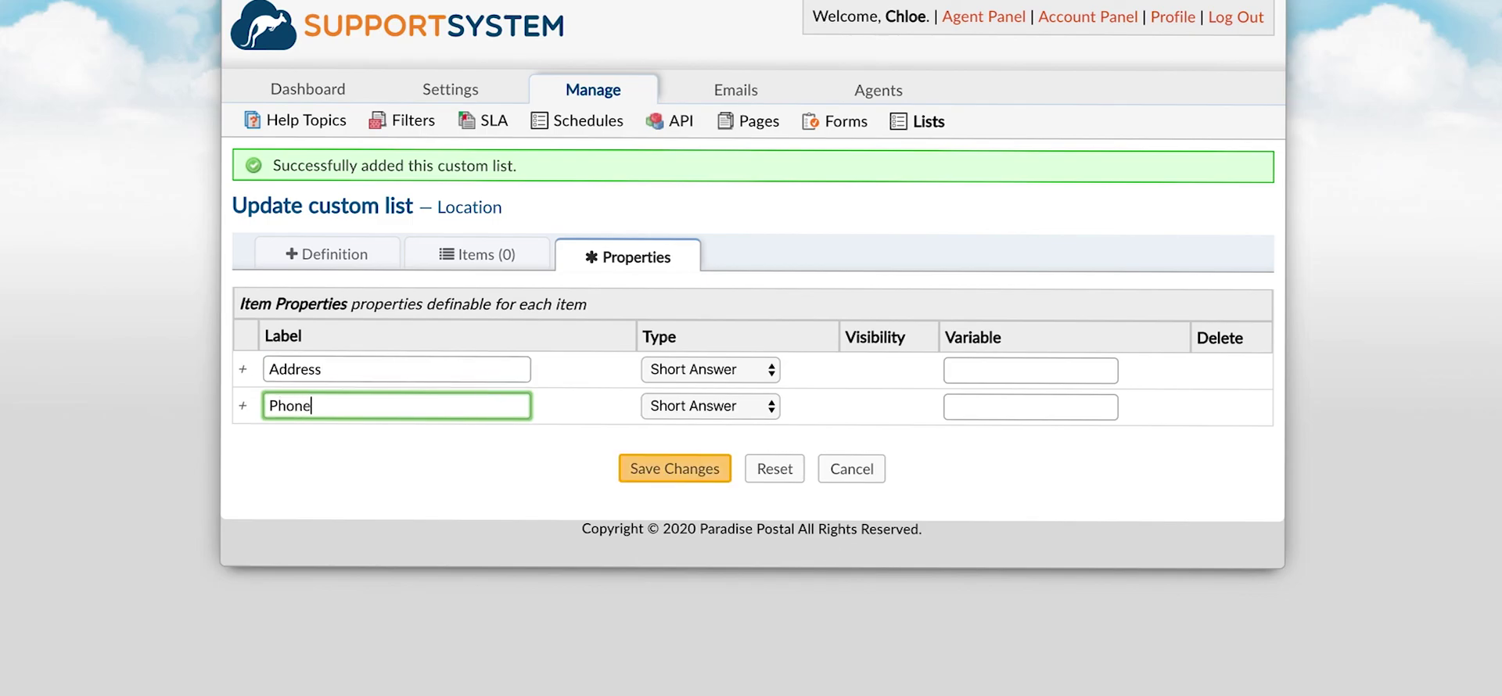
{"action": "type", "text": " Number"}
{"action": "left_click", "coordinate": [659, 399]}
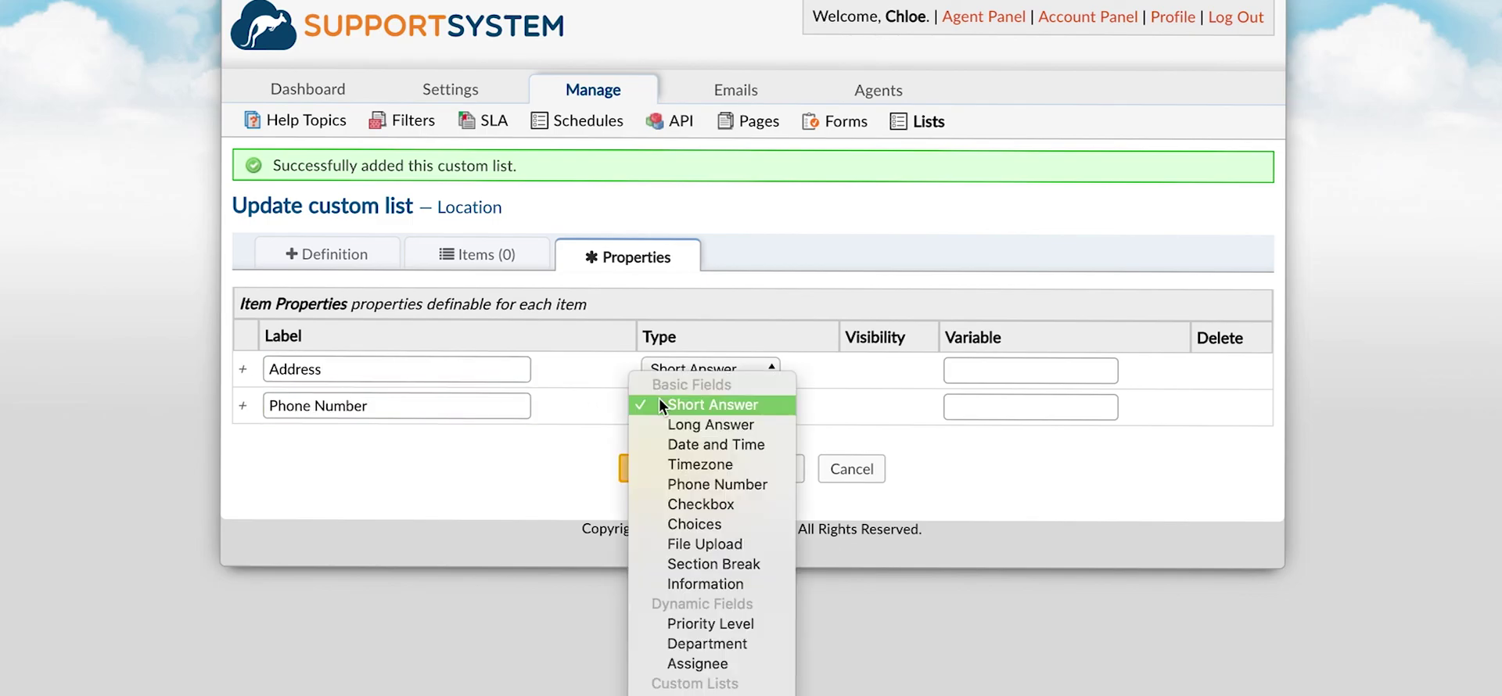
{"action": "left_click", "coordinate": [673, 483]}
{"action": "left_click", "coordinate": [673, 473]}
{"action": "left_click", "coordinate": [495, 244]}
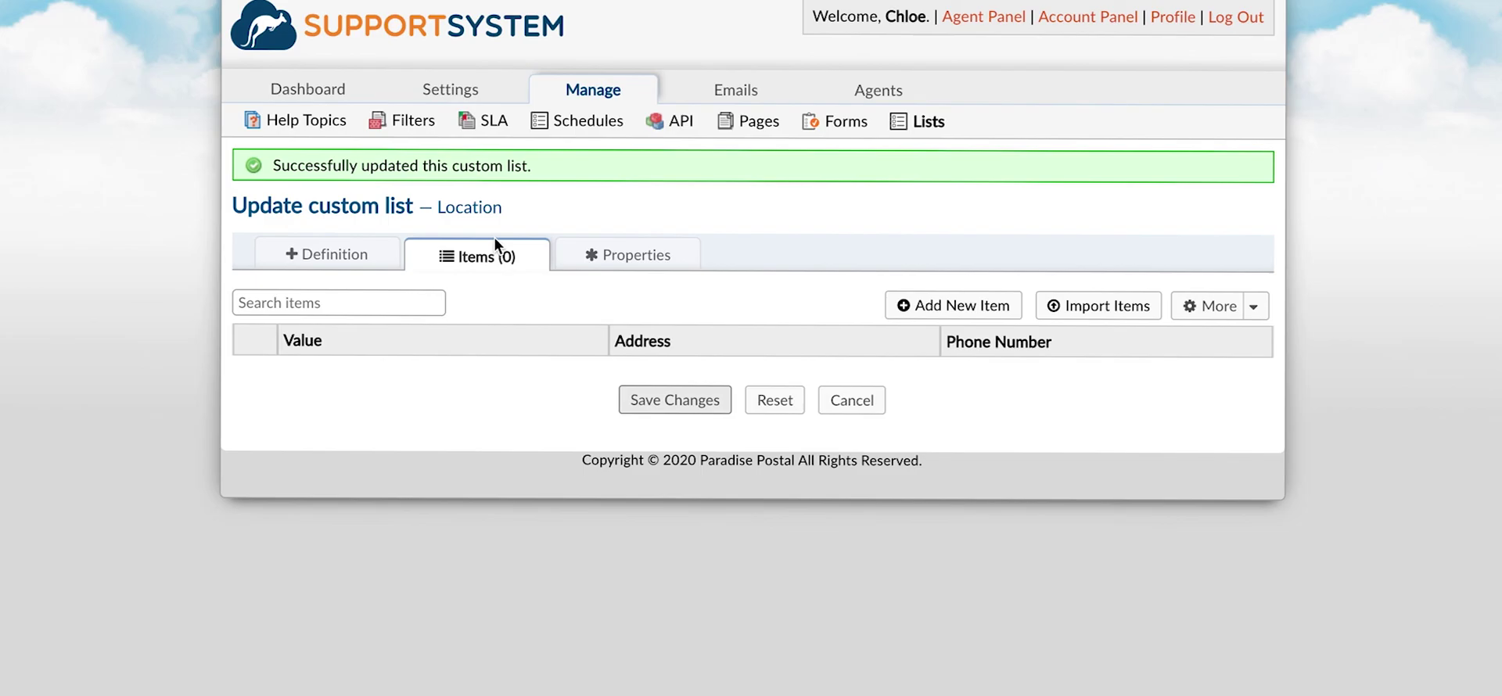
{"action": "left_click", "coordinate": [1110, 306]}
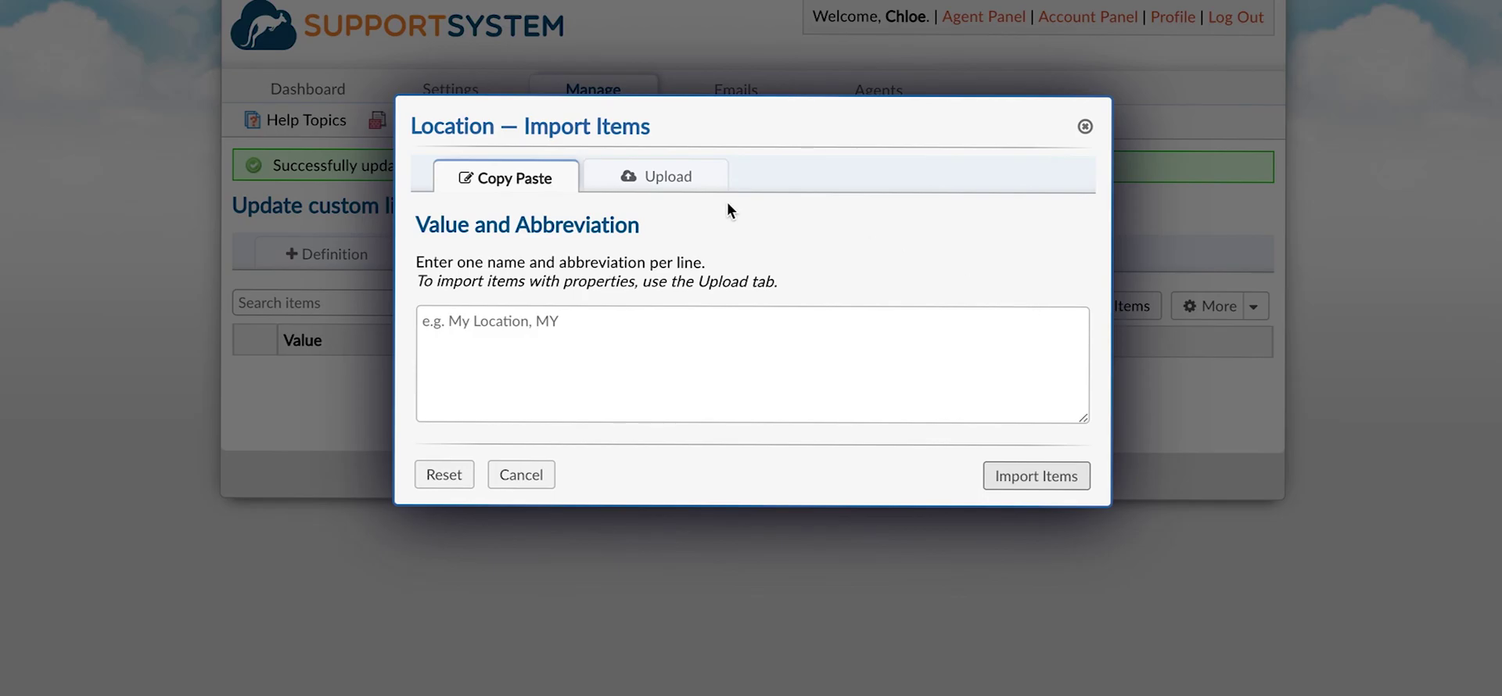
{"action": "left_click", "coordinate": [699, 192]}
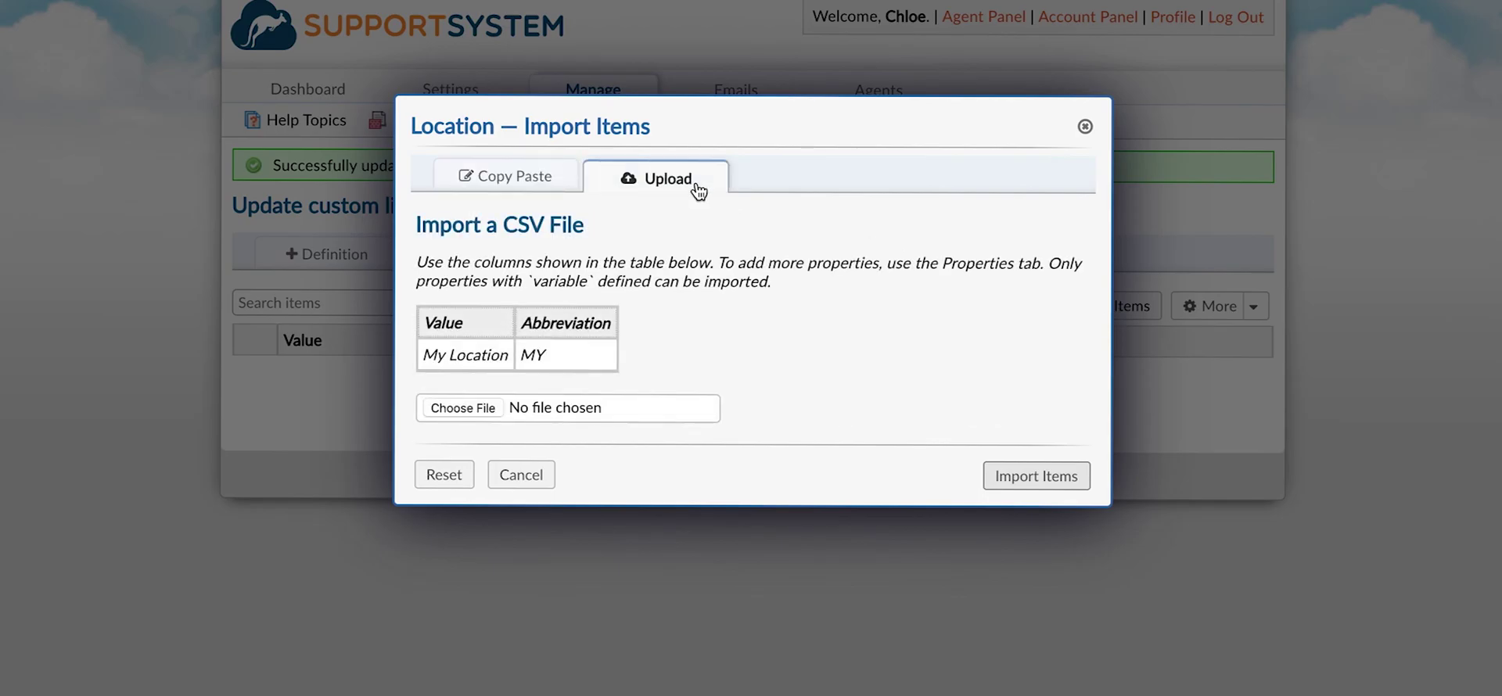
{"action": "left_click", "coordinate": [1084, 127]}
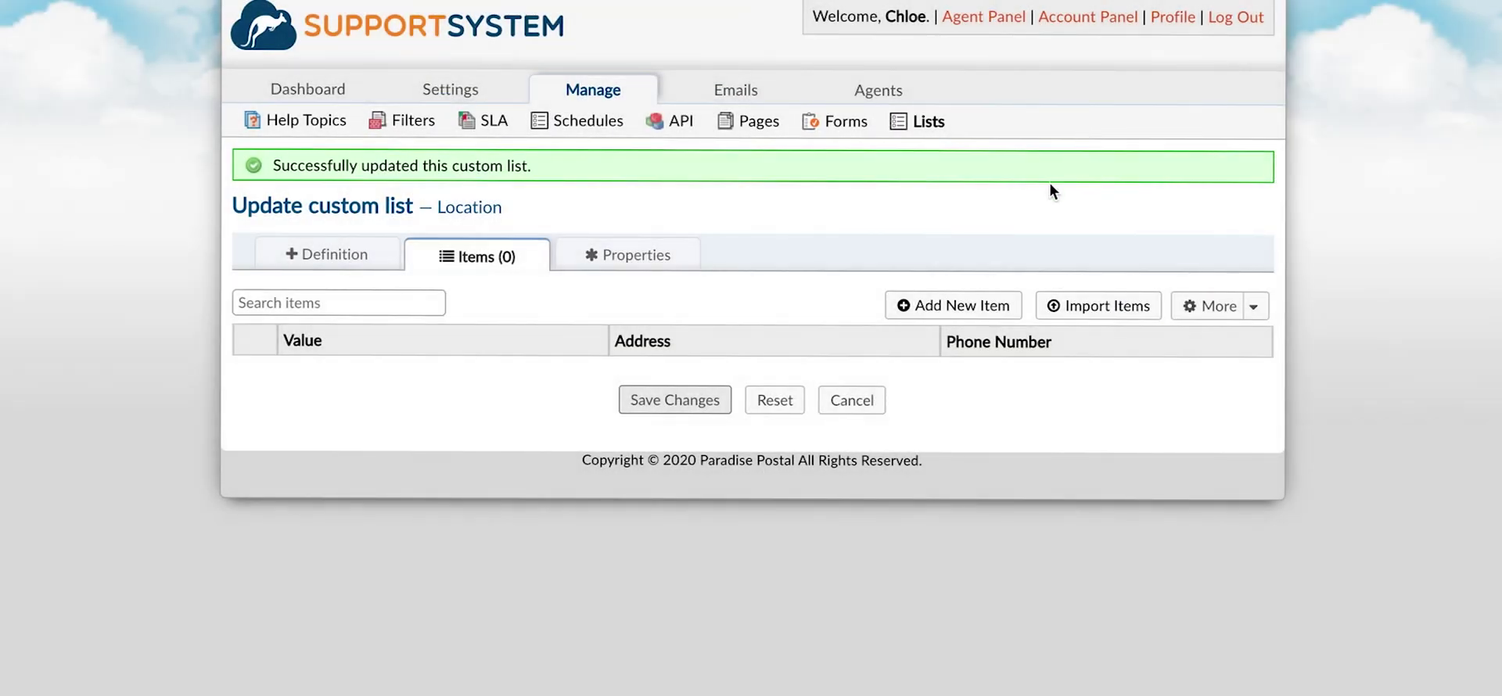
{"action": "left_click", "coordinate": [980, 299]}
Add the item 'Alexandria, Louisiana' with its street address and phone number, and save the list.
{"action": "type", "text": "A"}
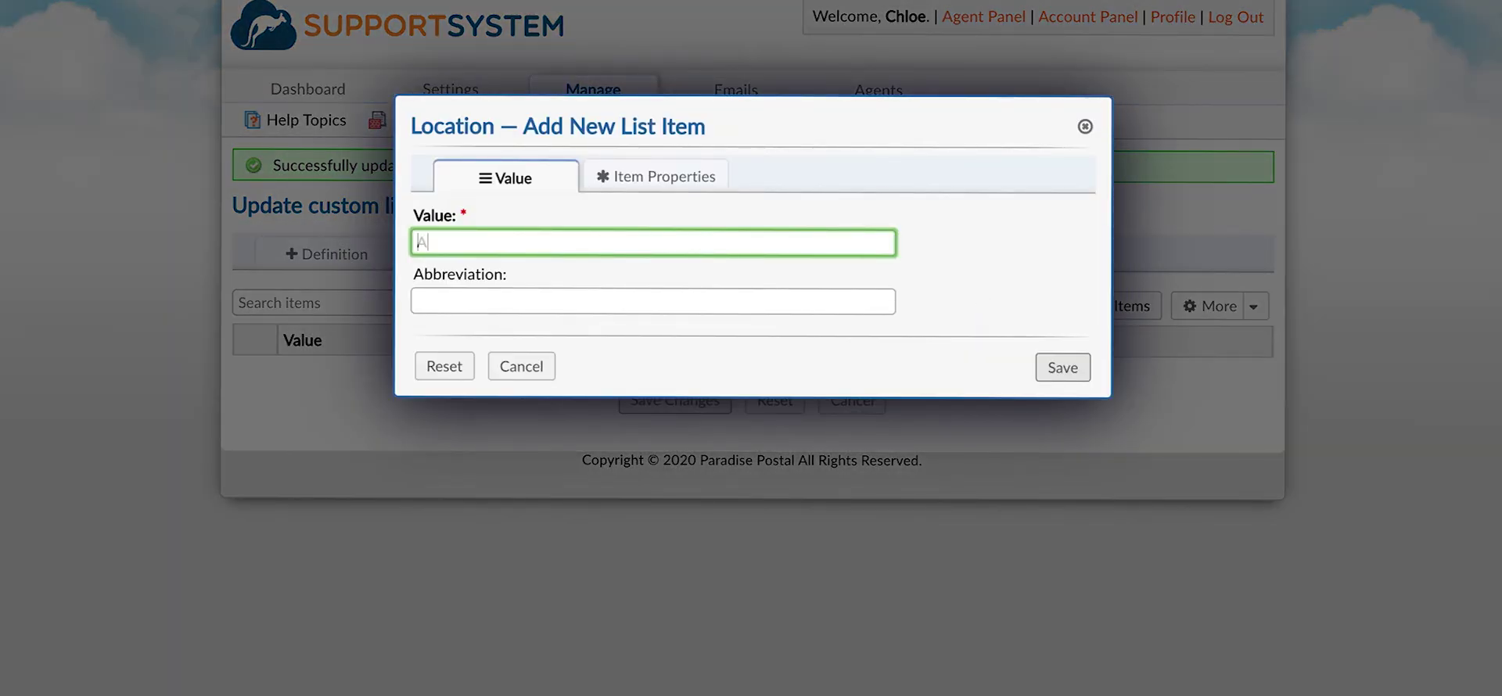
{"action": "type", "text": "lexandria, Louisiana"}
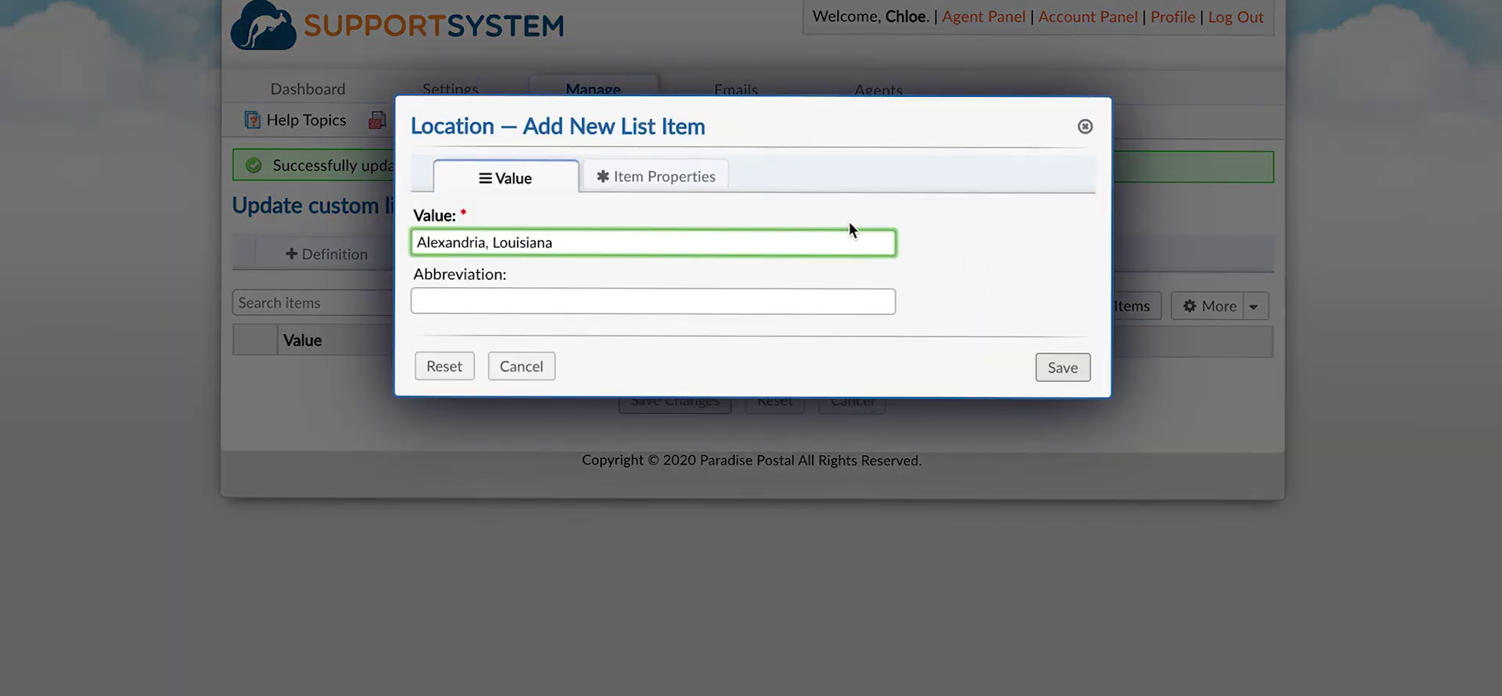
{"action": "left_click", "coordinate": [688, 177]}
{"action": "type", "text": "1120 5th Street"}
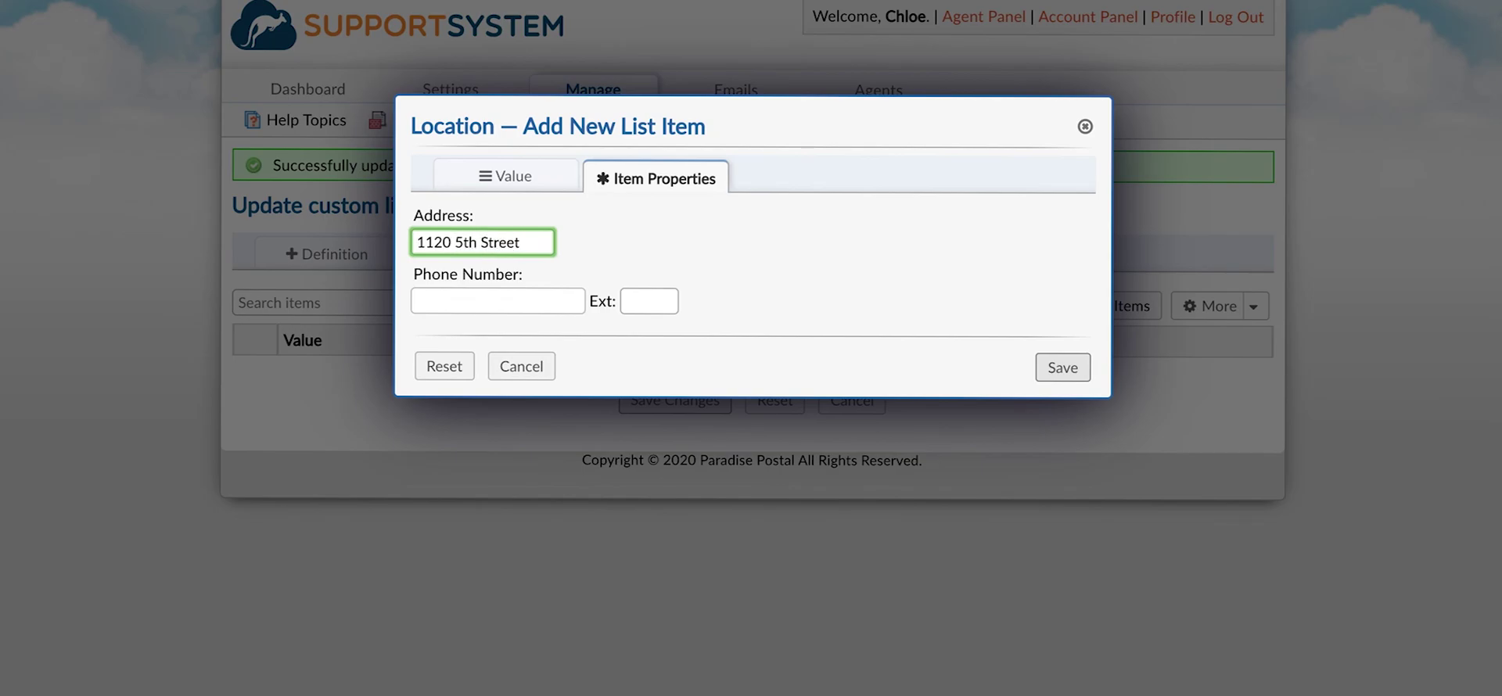
{"action": "left_click", "coordinate": [438, 301]}
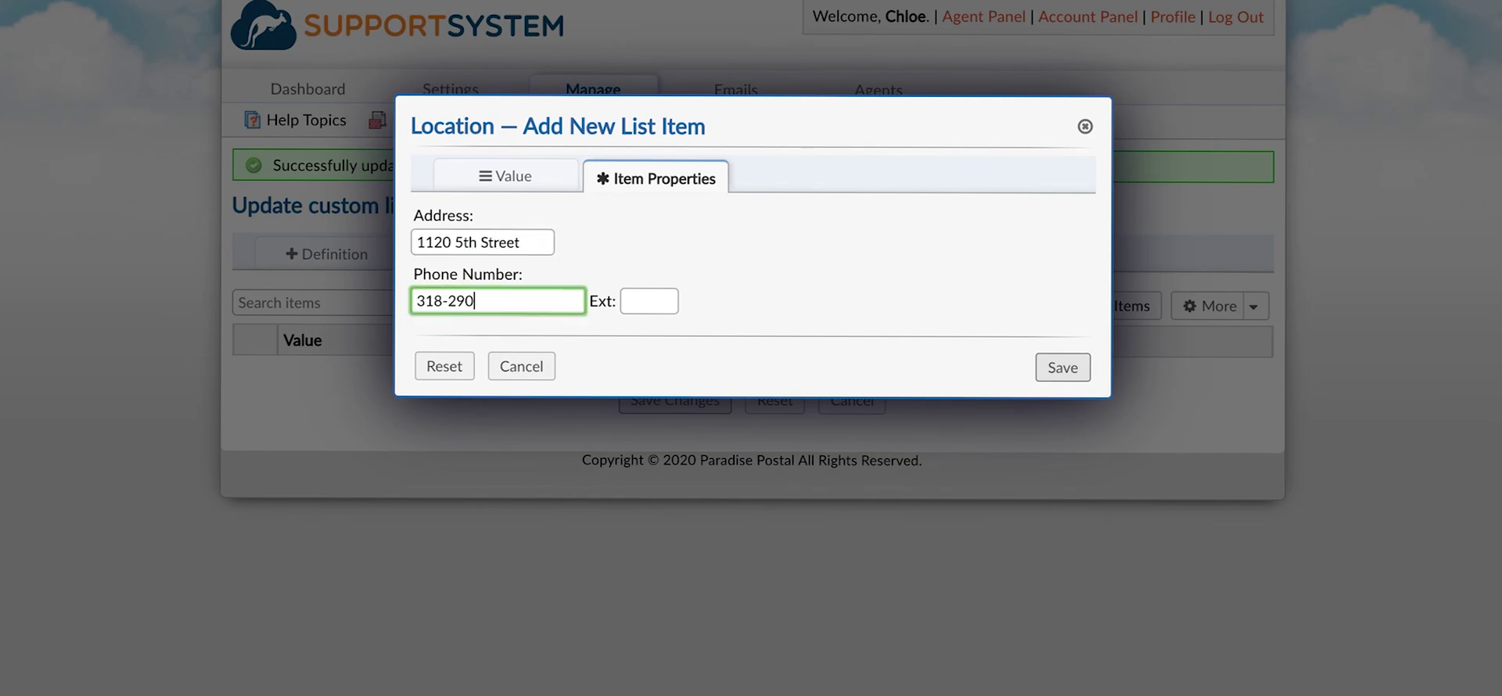
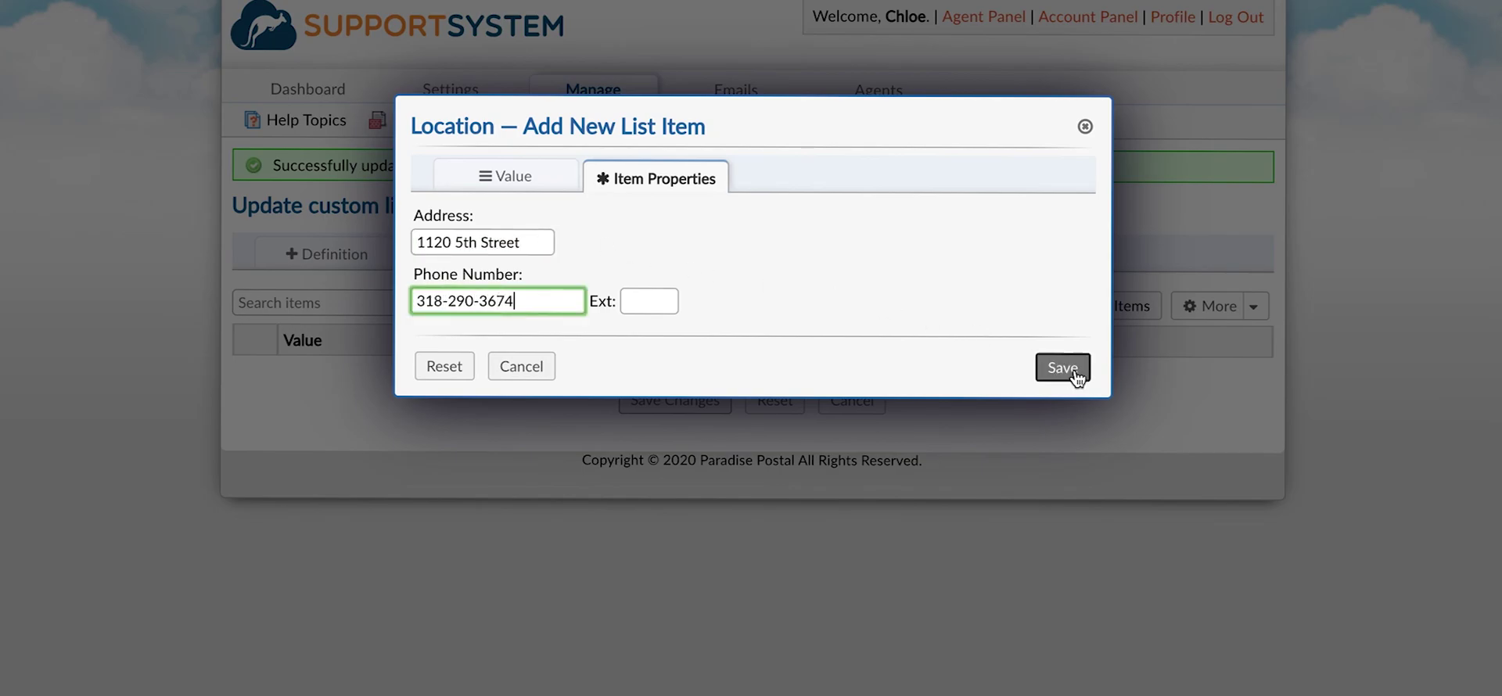
{"action": "left_click", "coordinate": [1074, 371]}
{"action": "left_click", "coordinate": [707, 429]}
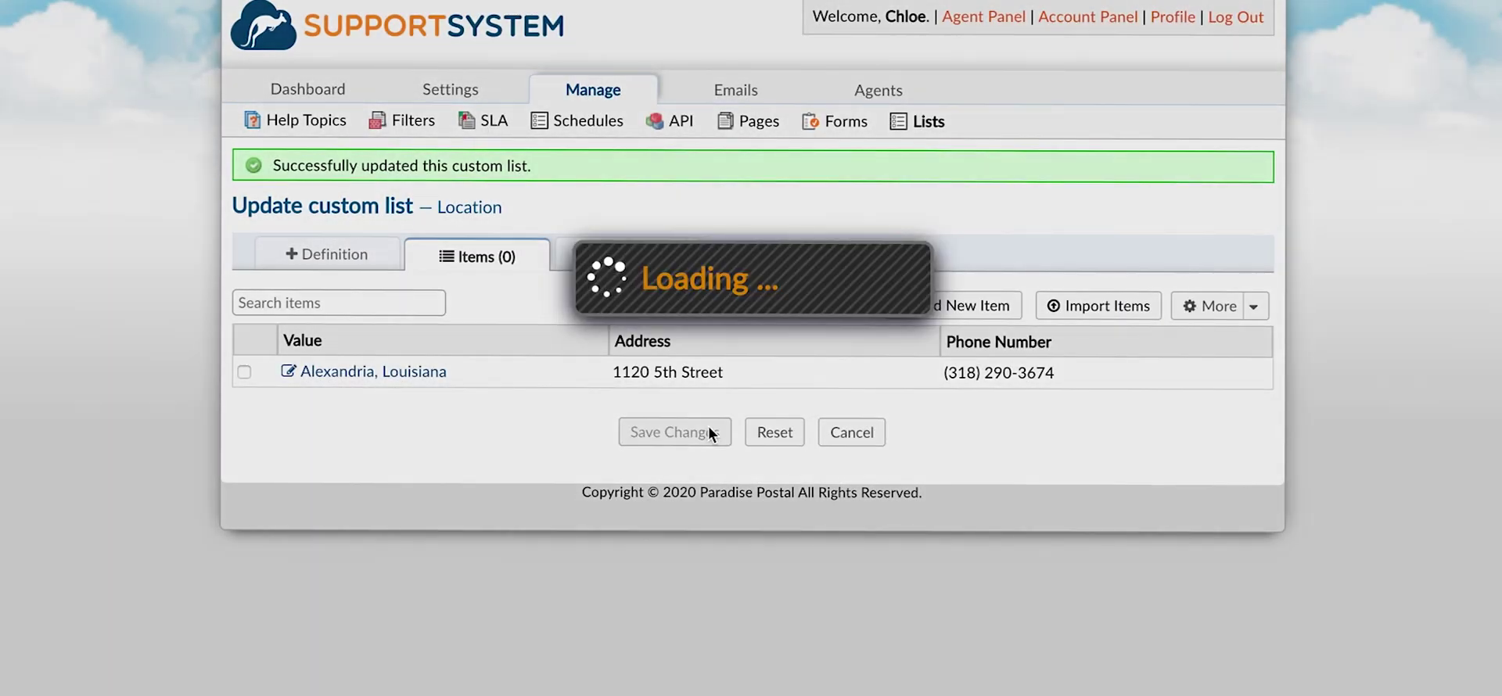
Set the Custom Form's Location field type to the Locations list and save the form.
{"action": "left_click", "coordinate": [861, 125]}
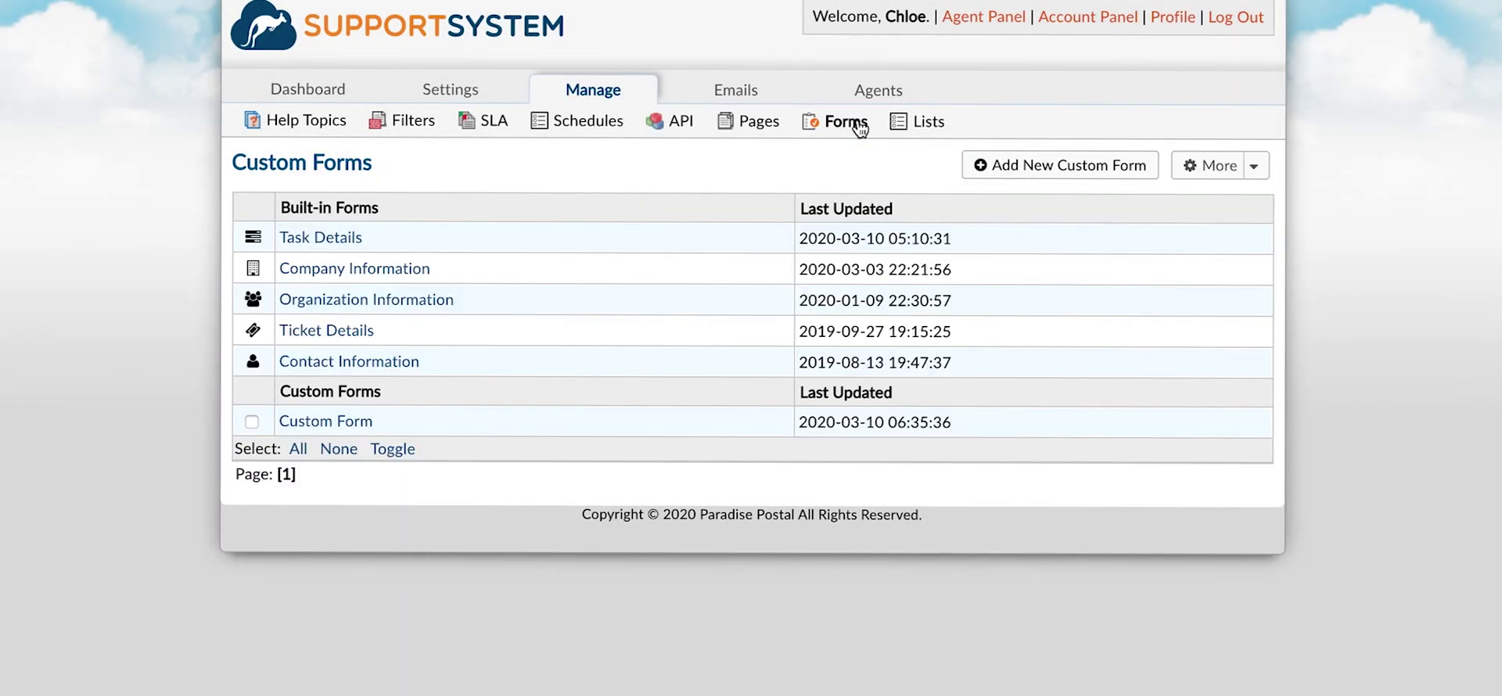
{"action": "left_click", "coordinate": [333, 424]}
{"action": "left_click", "coordinate": [603, 588]}
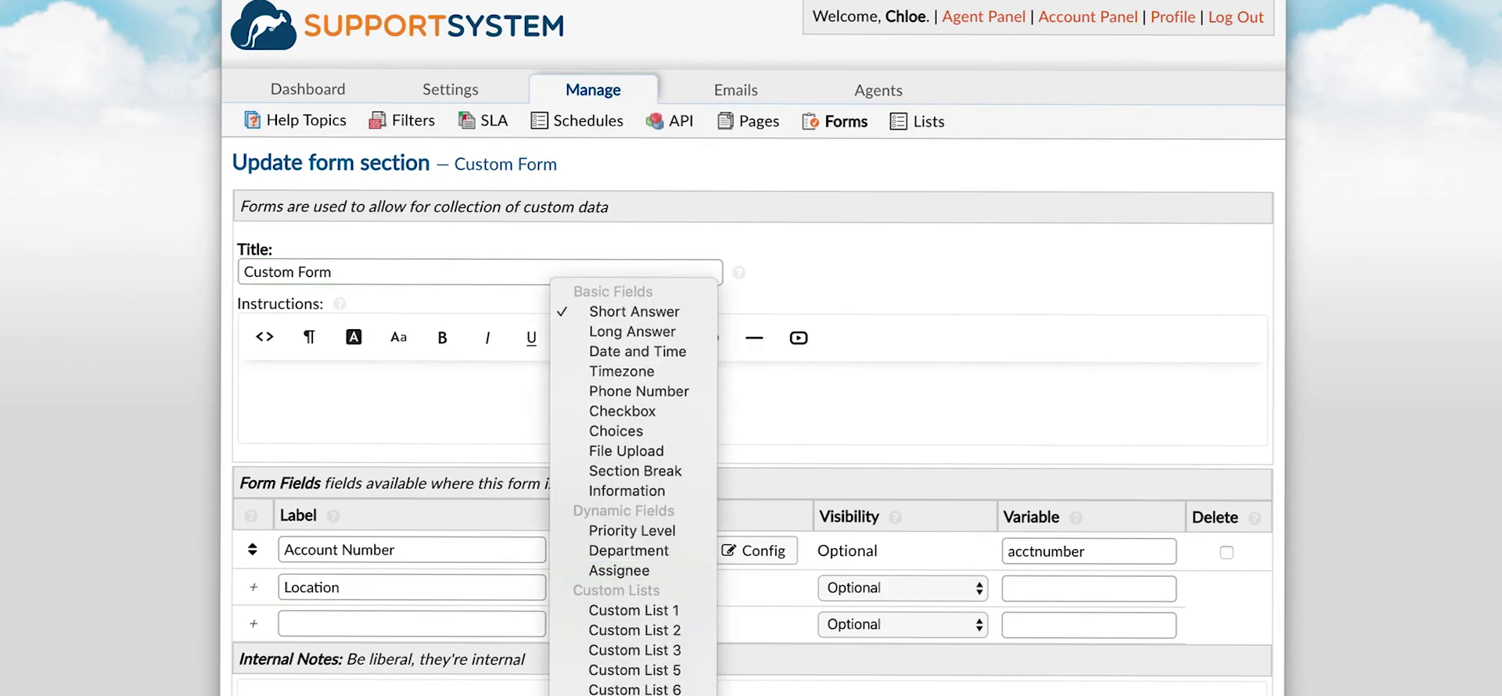
{"action": "left_click", "coordinate": [615, 689]}
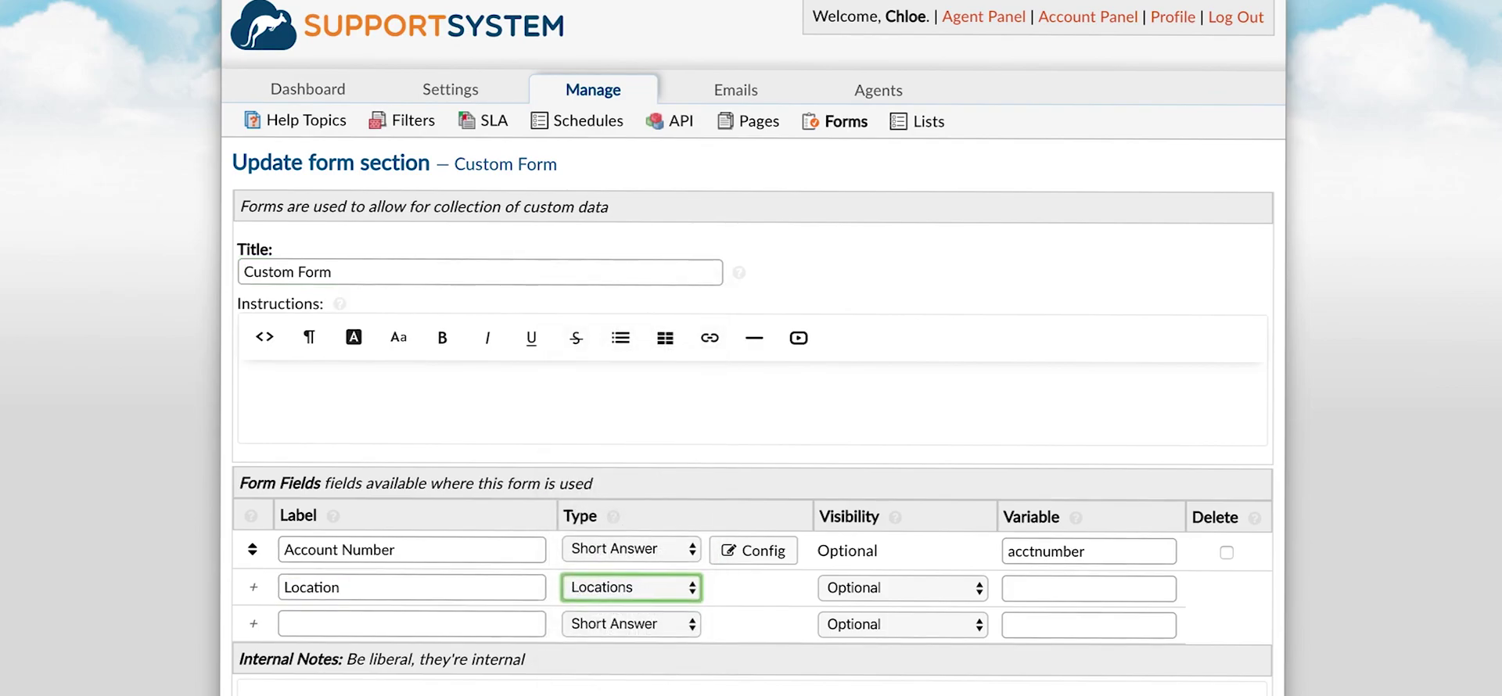
{"action": "scroll", "coordinate": [753, 348], "scroll_direction": "down", "scroll_amount": 2}
{"action": "key", "text": "Return"}
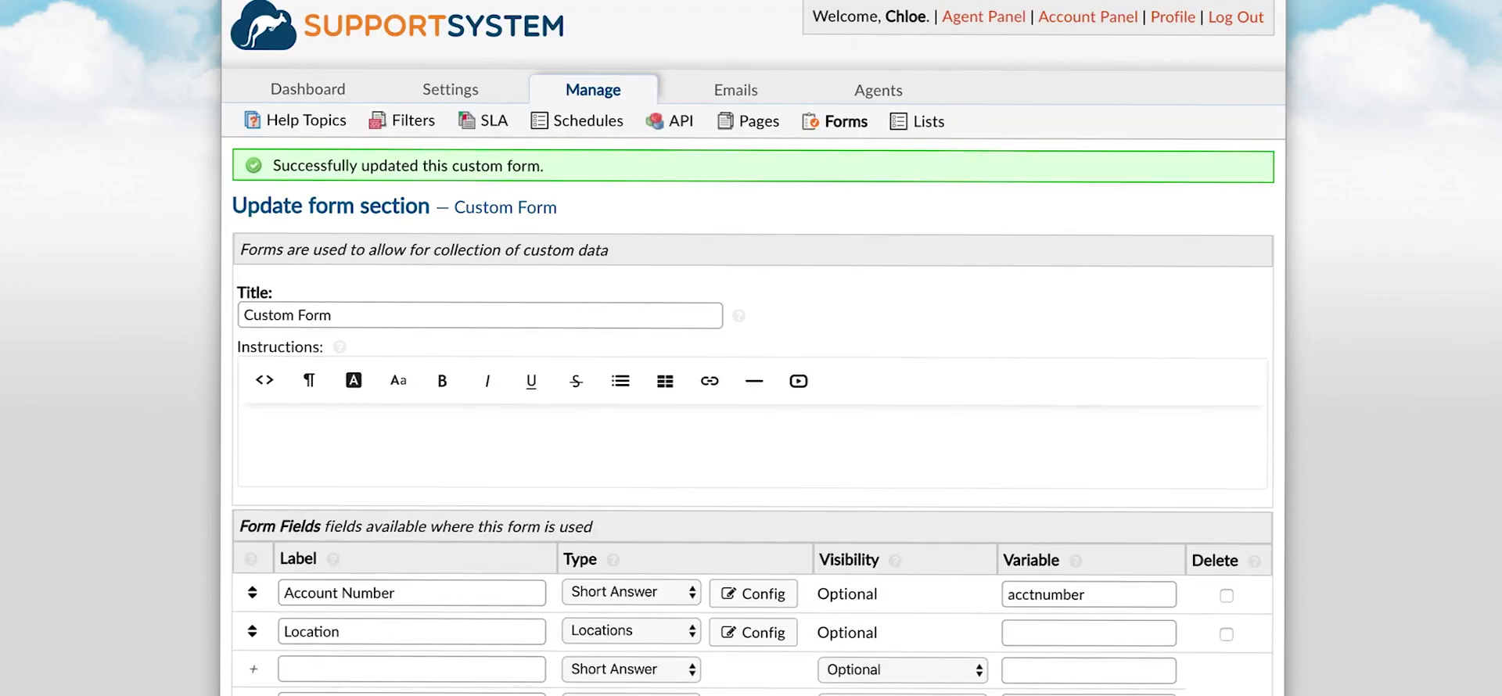
{"action": "left_click", "coordinate": [324, 124]}
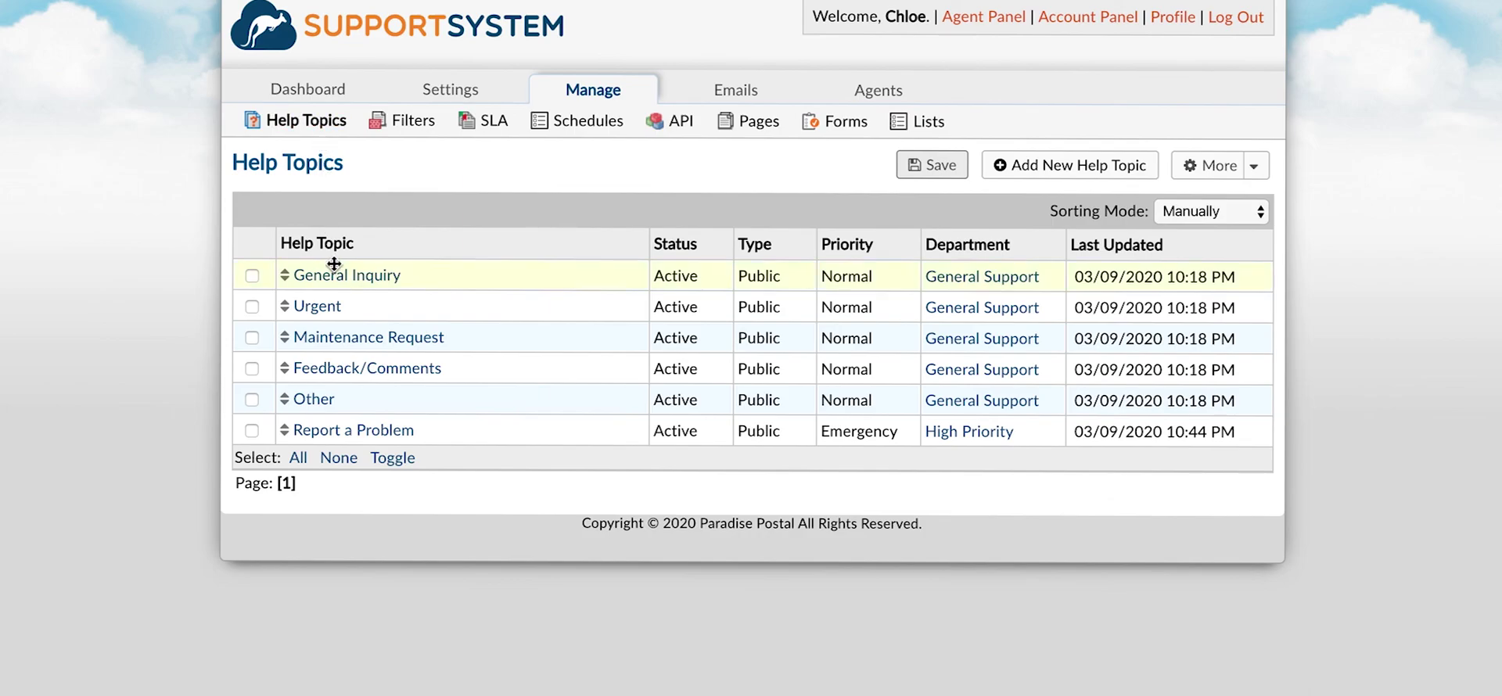
Add the Custom Form to the General Inquiry help topic's forms and save.
{"action": "left_click", "coordinate": [356, 277]}
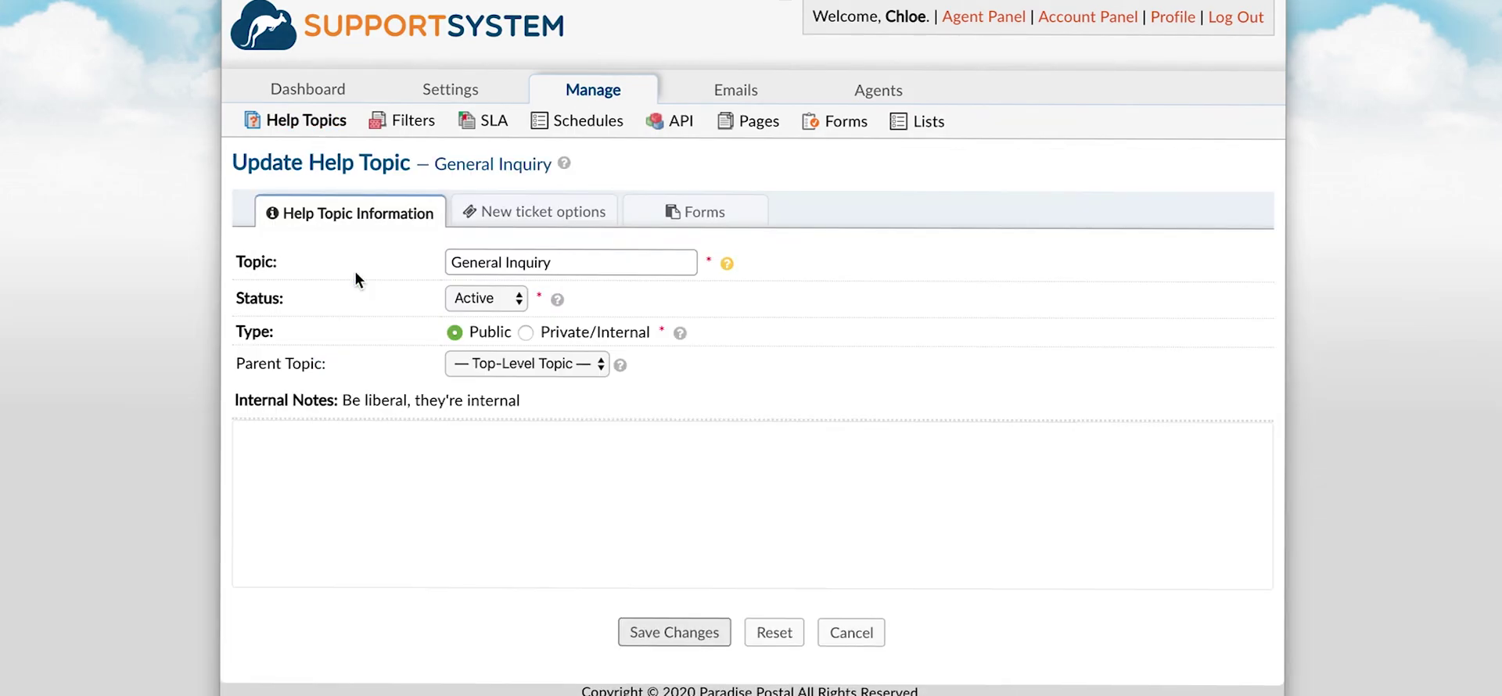
{"action": "left_click", "coordinate": [646, 217]}
{"action": "left_click", "coordinate": [496, 466]}
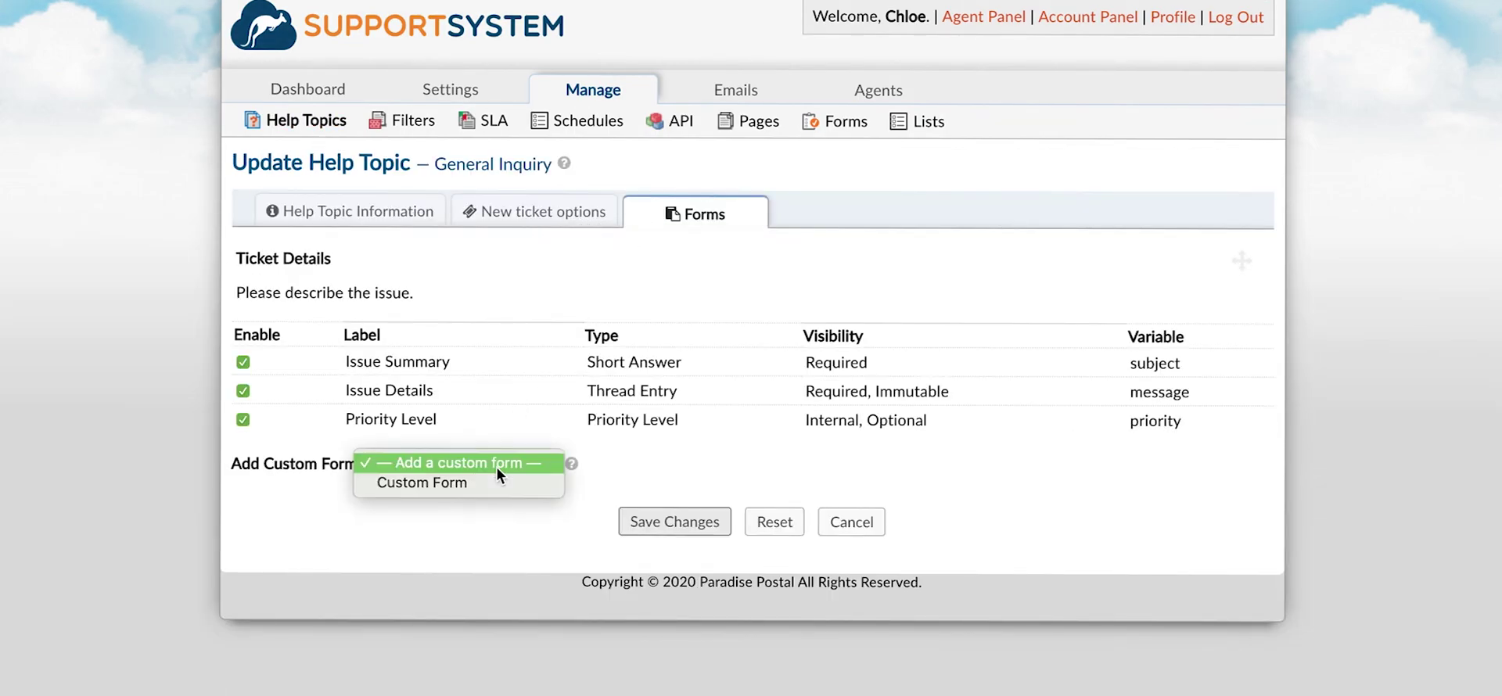
{"action": "left_click", "coordinate": [496, 485]}
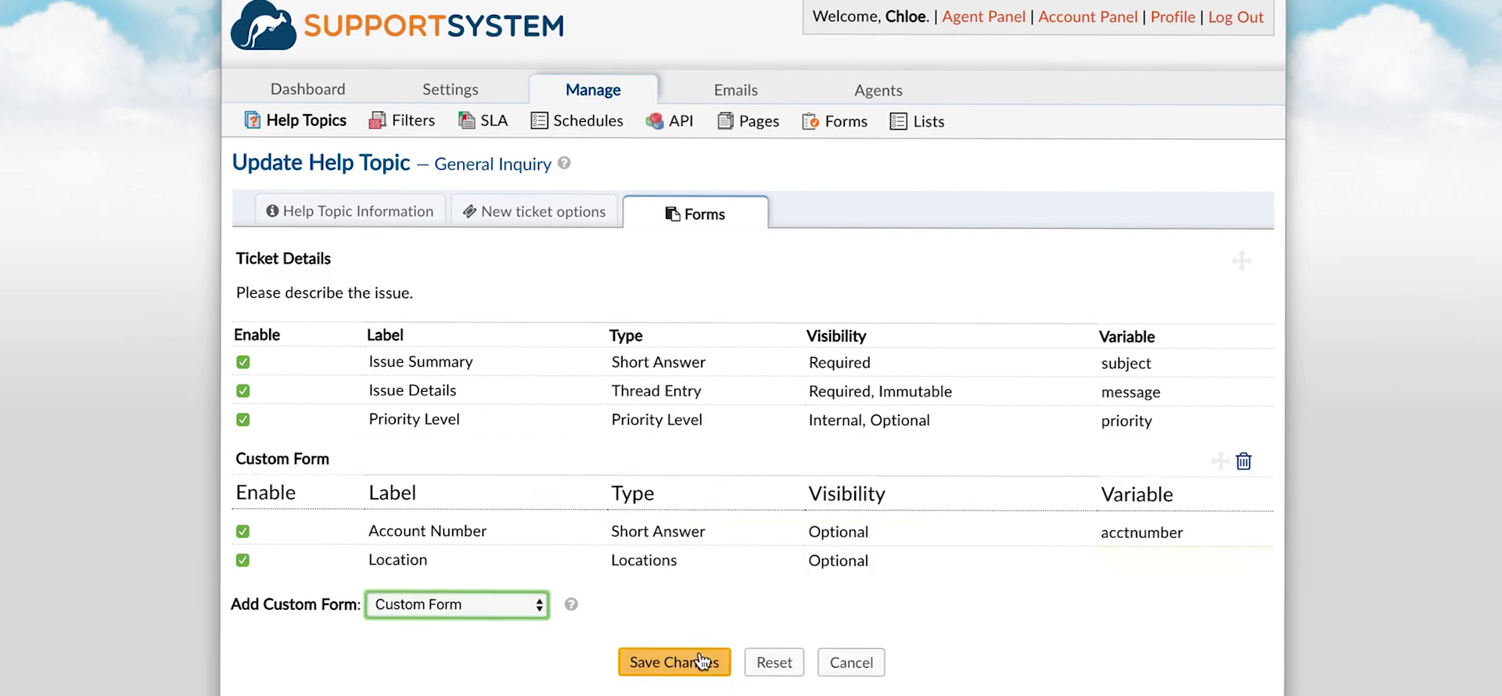
{"action": "left_click", "coordinate": [698, 654]}
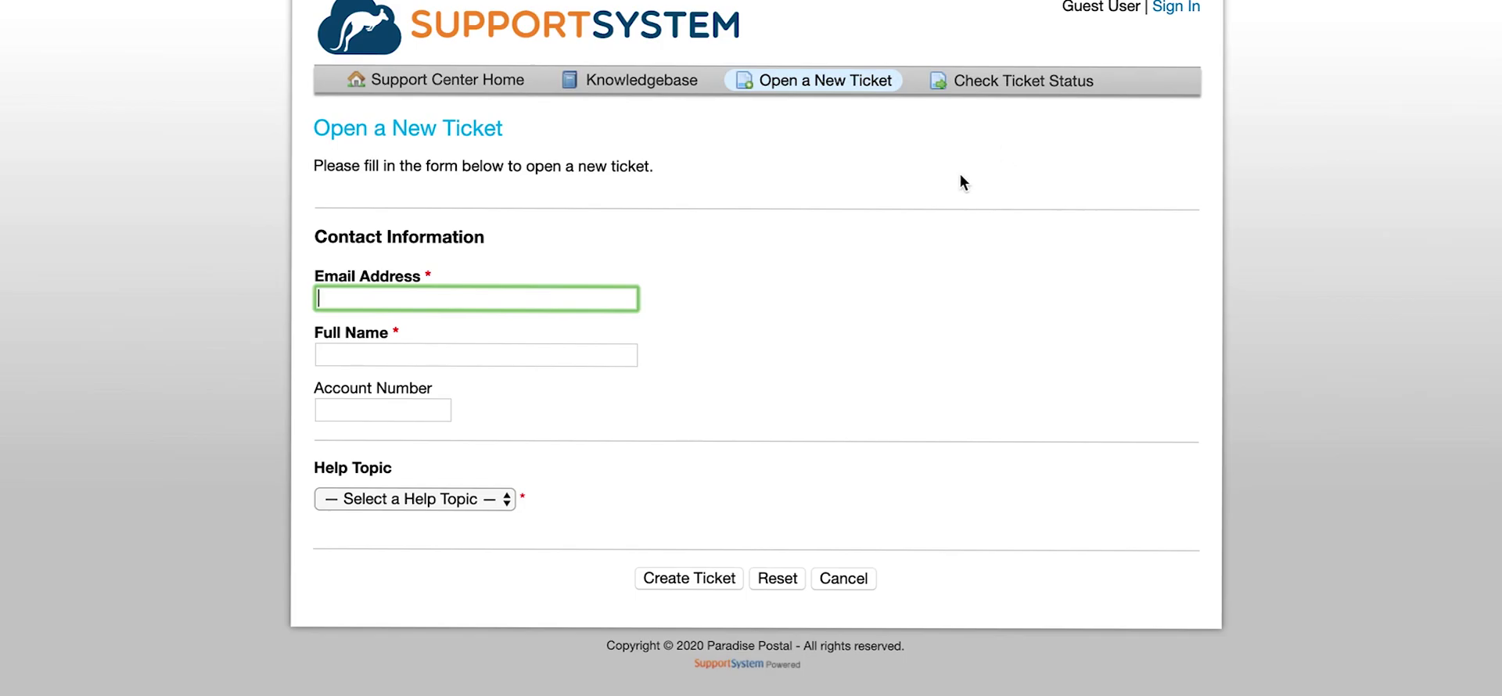
Choose General Inquiry on a new ticket to preview the Custom Form's fields.
{"action": "left_click", "coordinate": [443, 501]}
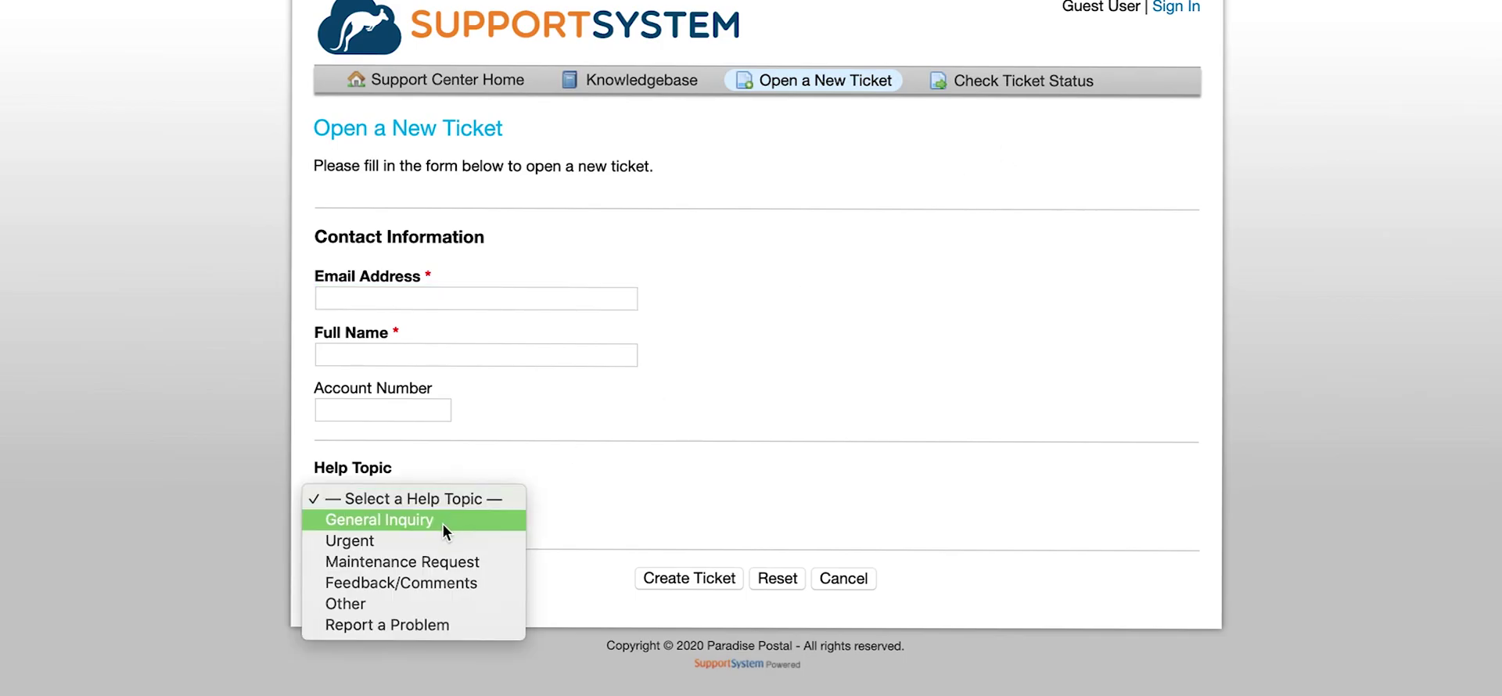
{"action": "left_click", "coordinate": [443, 520]}
{"action": "scroll", "coordinate": [443, 524], "scroll_direction": "down", "scroll_amount": 6}
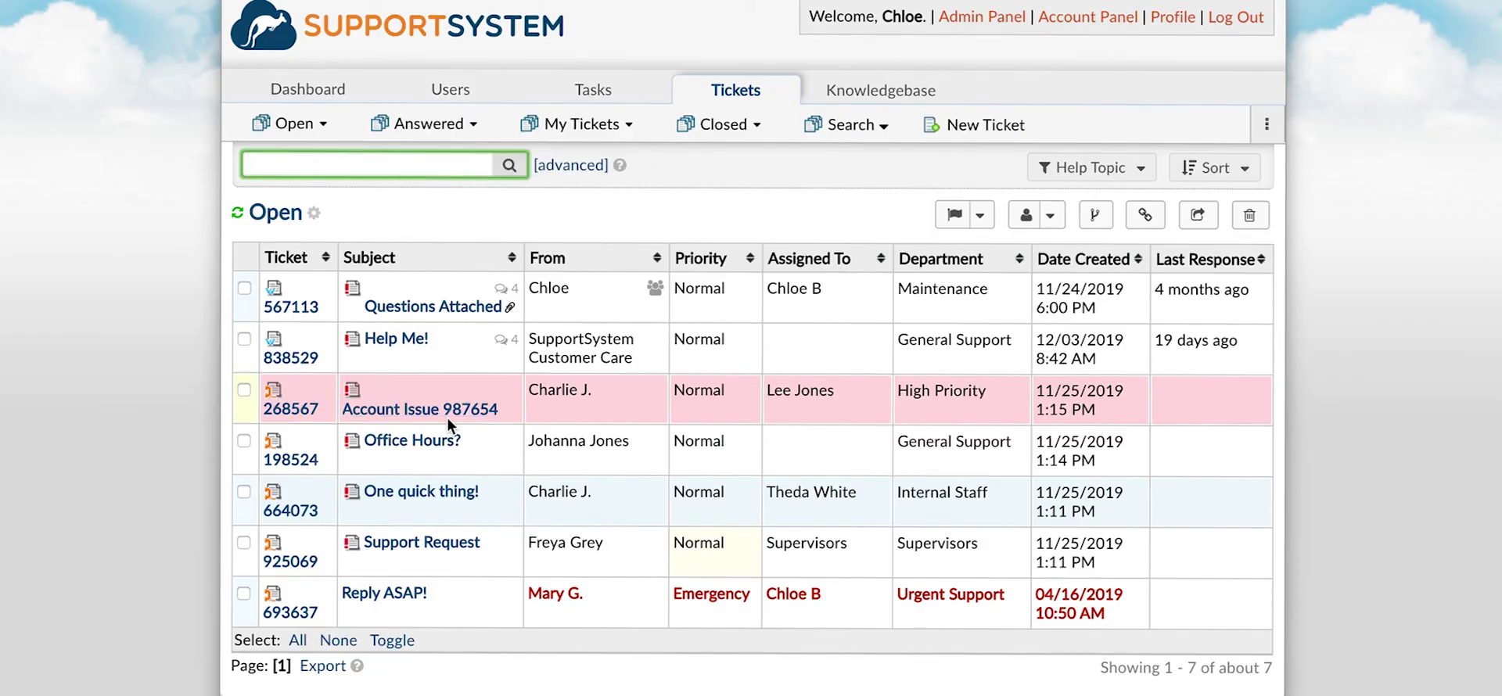
Attach the Custom Form to the 'Office Hours?' ticket through Manage Forms and save.
{"action": "left_click", "coordinate": [434, 443]}
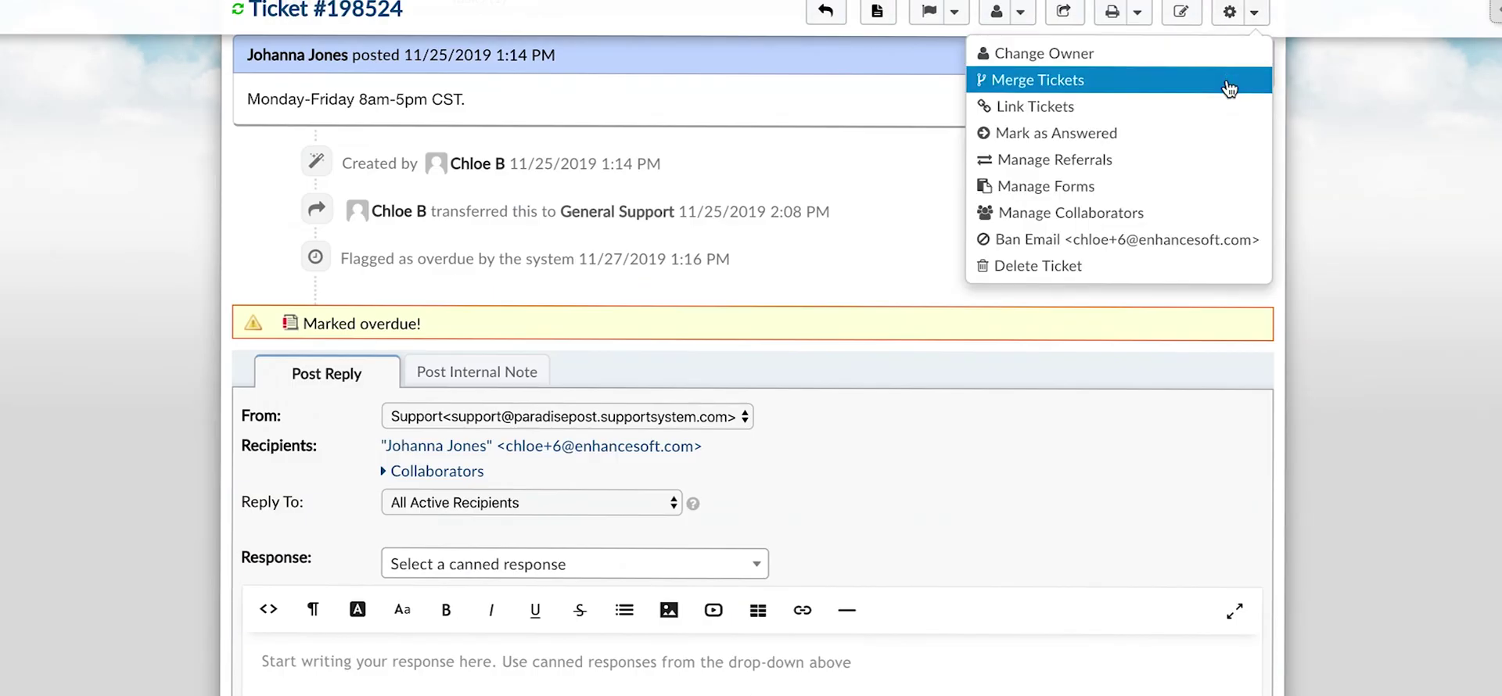
{"action": "left_click", "coordinate": [1199, 185]}
{"action": "left_click", "coordinate": [539, 281]}
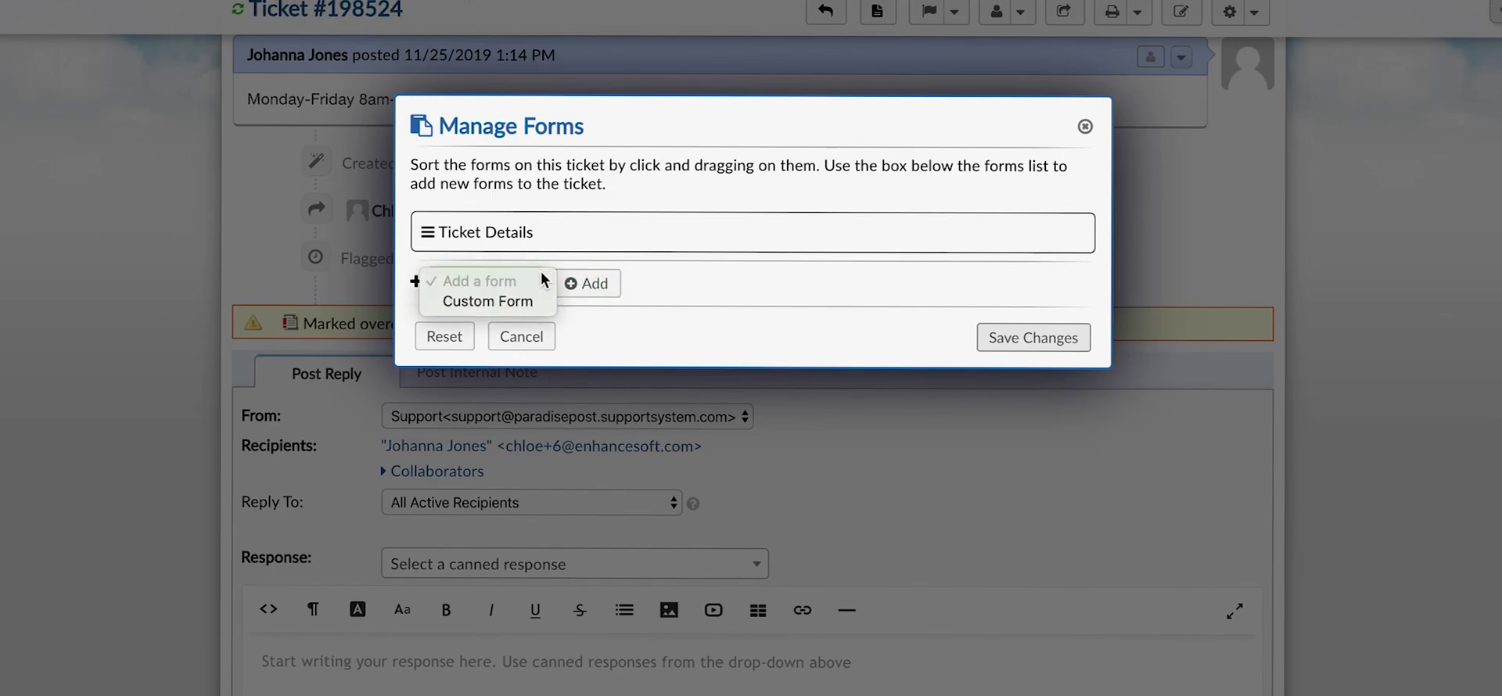
{"action": "left_click", "coordinate": [536, 302]}
{"action": "left_click", "coordinate": [1026, 374]}
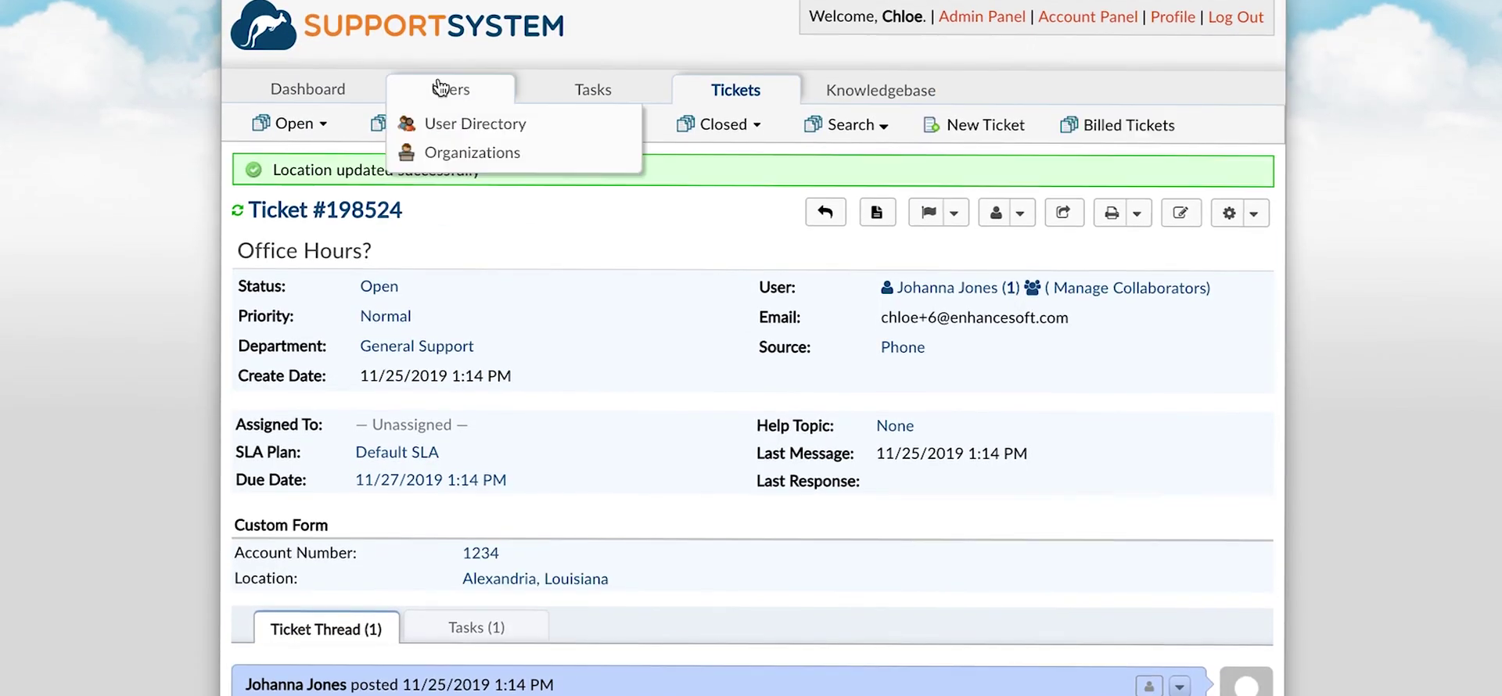
{"action": "left_click", "coordinate": [440, 88]}
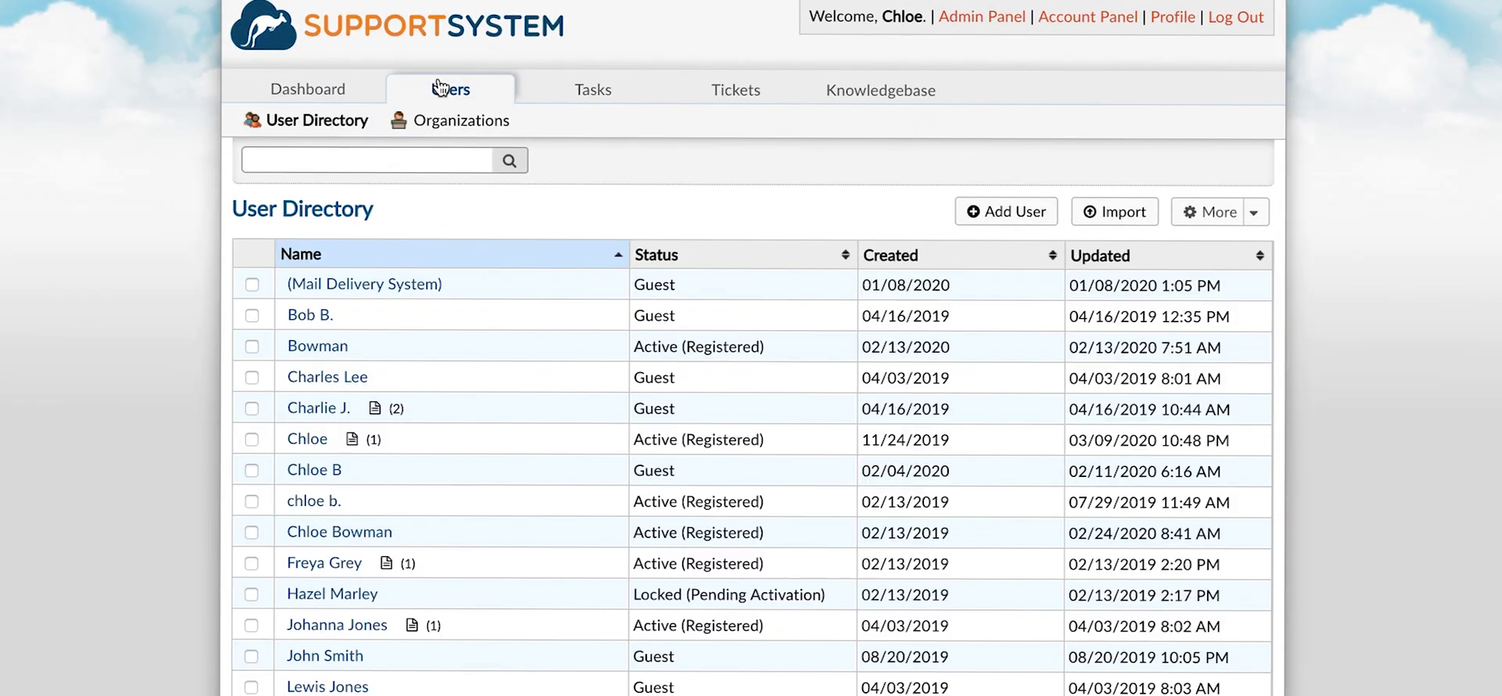
Add the Custom Form to a user's forms and check the new fields in their details.
{"action": "left_click", "coordinate": [307, 439]}
{"action": "left_click", "coordinate": [1252, 174]}
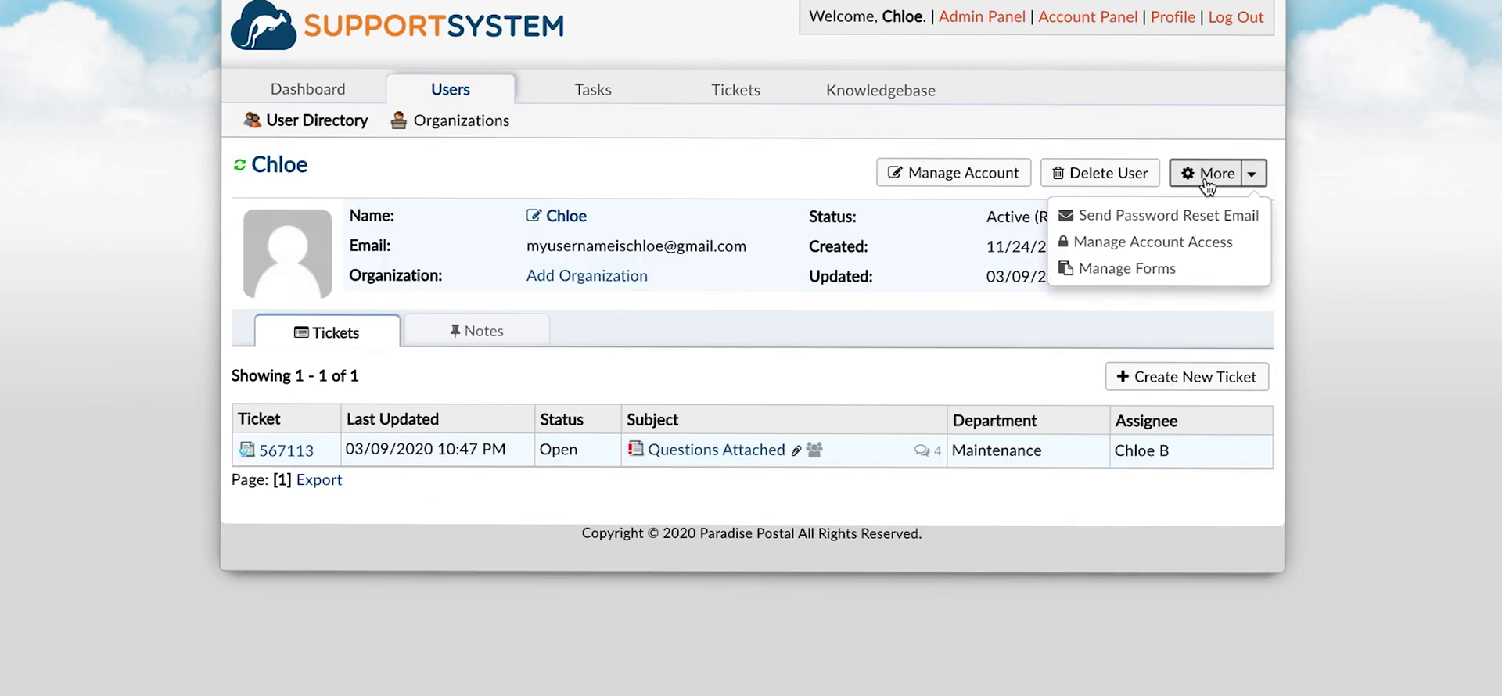
{"action": "left_click", "coordinate": [1209, 243]}
{"action": "left_click", "coordinate": [508, 280]}
{"action": "left_click", "coordinate": [510, 301]}
{"action": "left_click", "coordinate": [587, 321]}
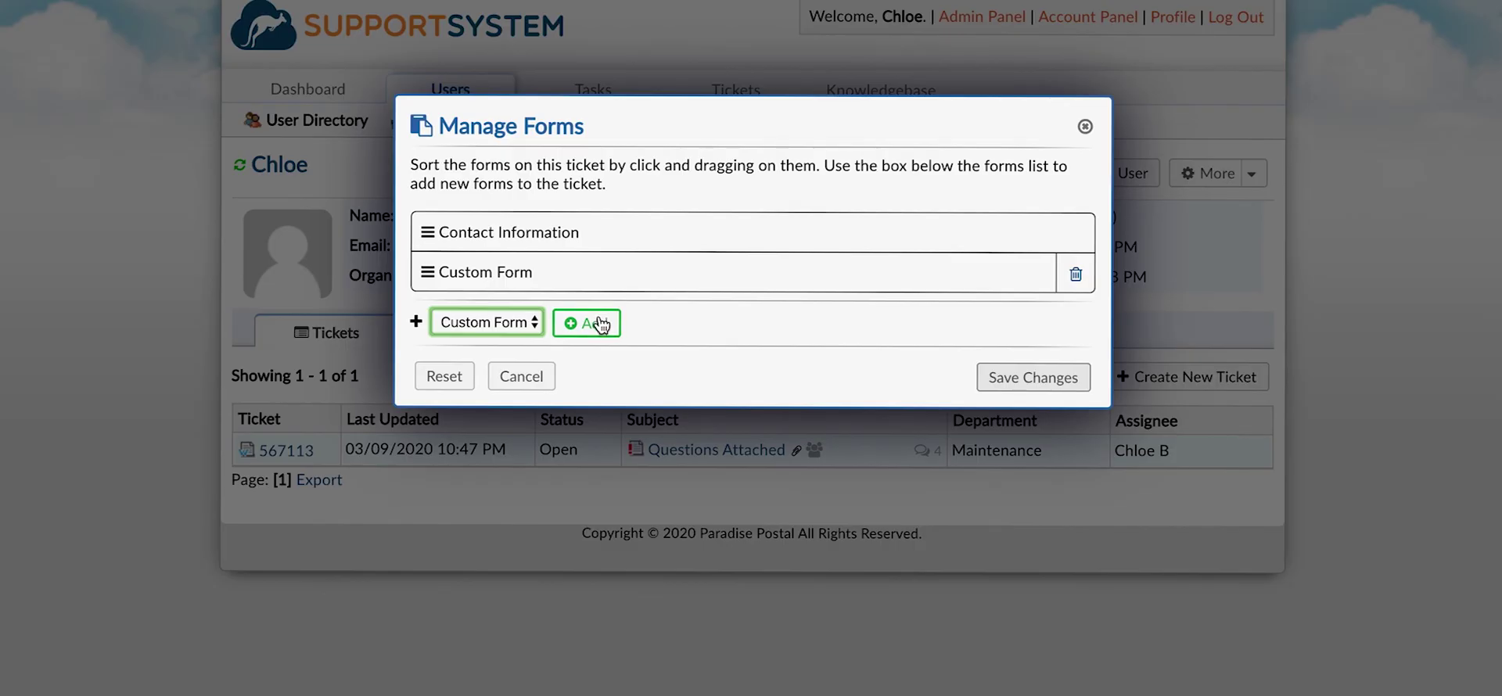
{"action": "left_click", "coordinate": [1033, 378]}
{"action": "left_click", "coordinate": [557, 216]}
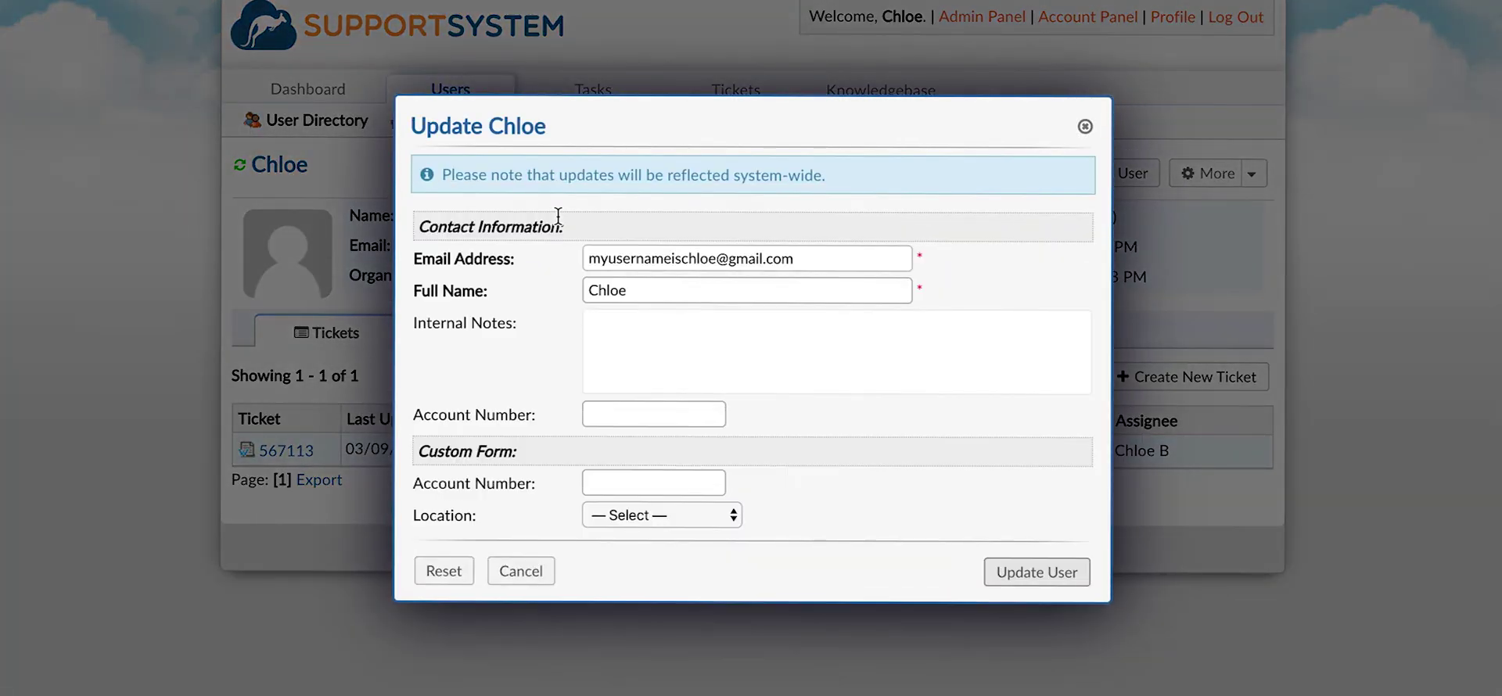
{"action": "key", "text": "Escape"}
Add the Custom Form to the Enhancesoft organization and save its updated details.
{"action": "left_click", "coordinate": [497, 133]}
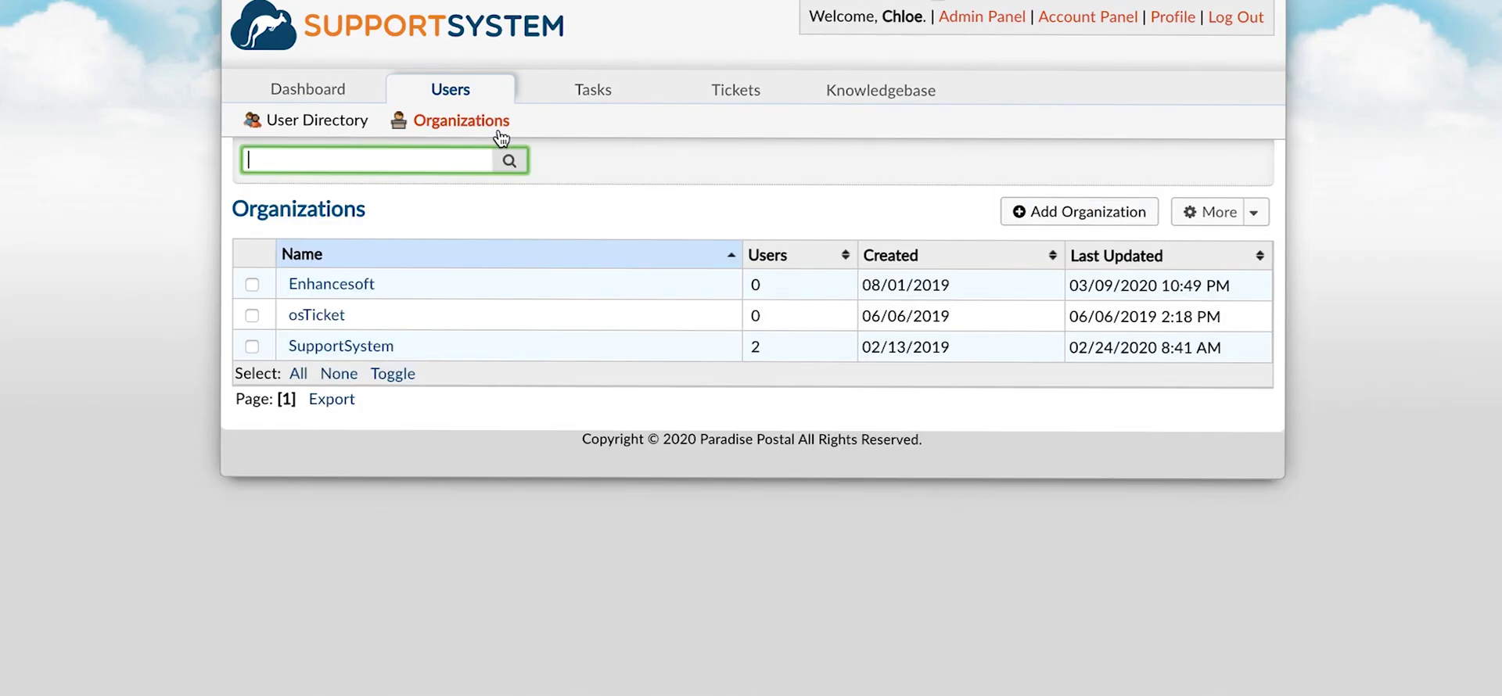
{"action": "left_click", "coordinate": [368, 285]}
{"action": "left_click", "coordinate": [1211, 173]}
{"action": "left_click", "coordinate": [1203, 211]}
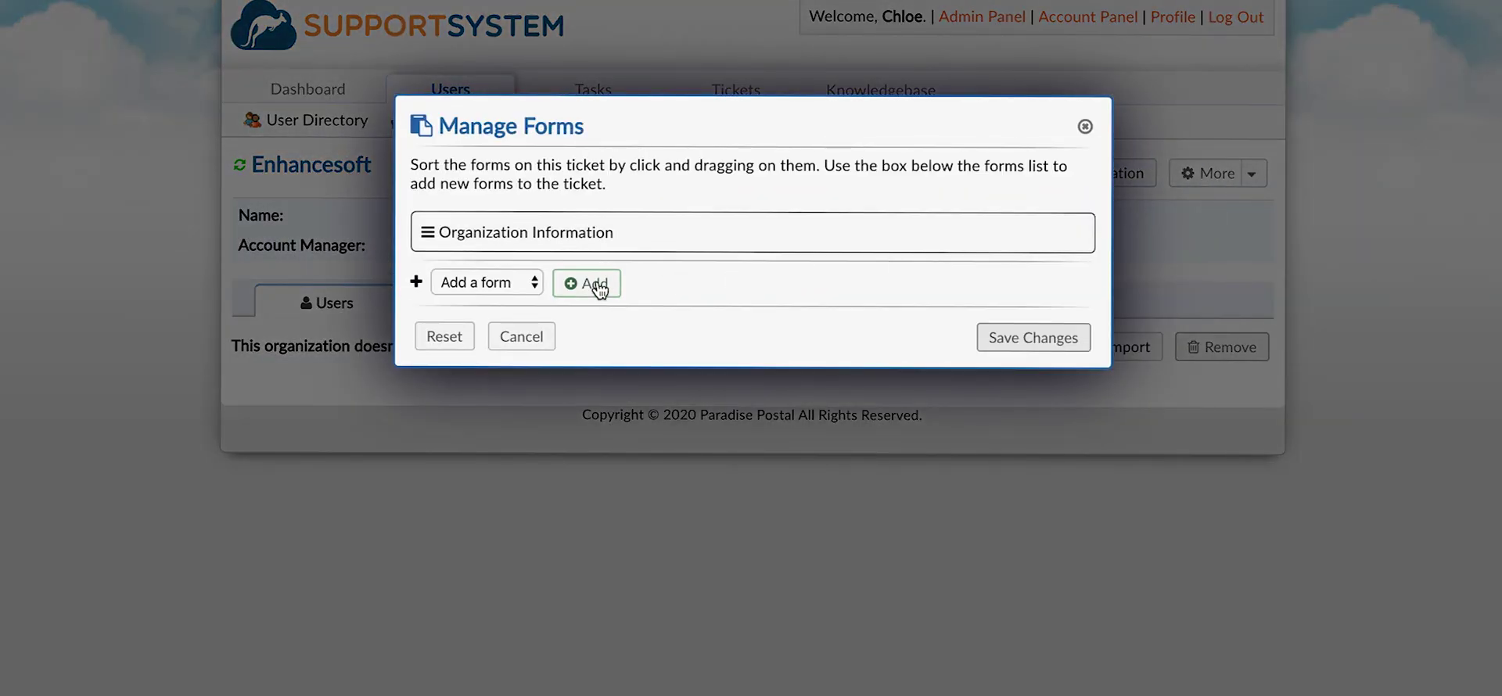
{"action": "left_click", "coordinate": [522, 280]}
{"action": "left_click", "coordinate": [526, 300]}
{"action": "left_click", "coordinate": [586, 283]}
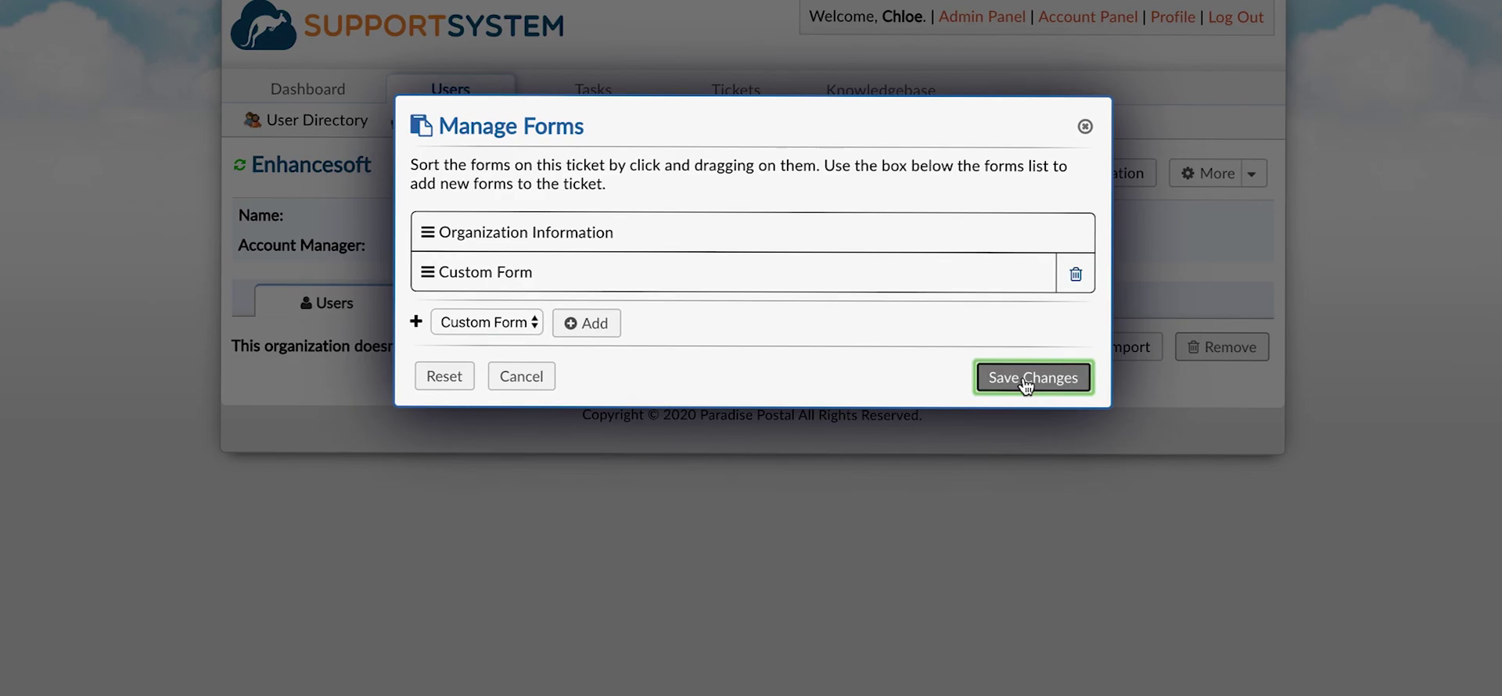
{"action": "left_click", "coordinate": [1029, 379]}
{"action": "left_click", "coordinate": [490, 223]}
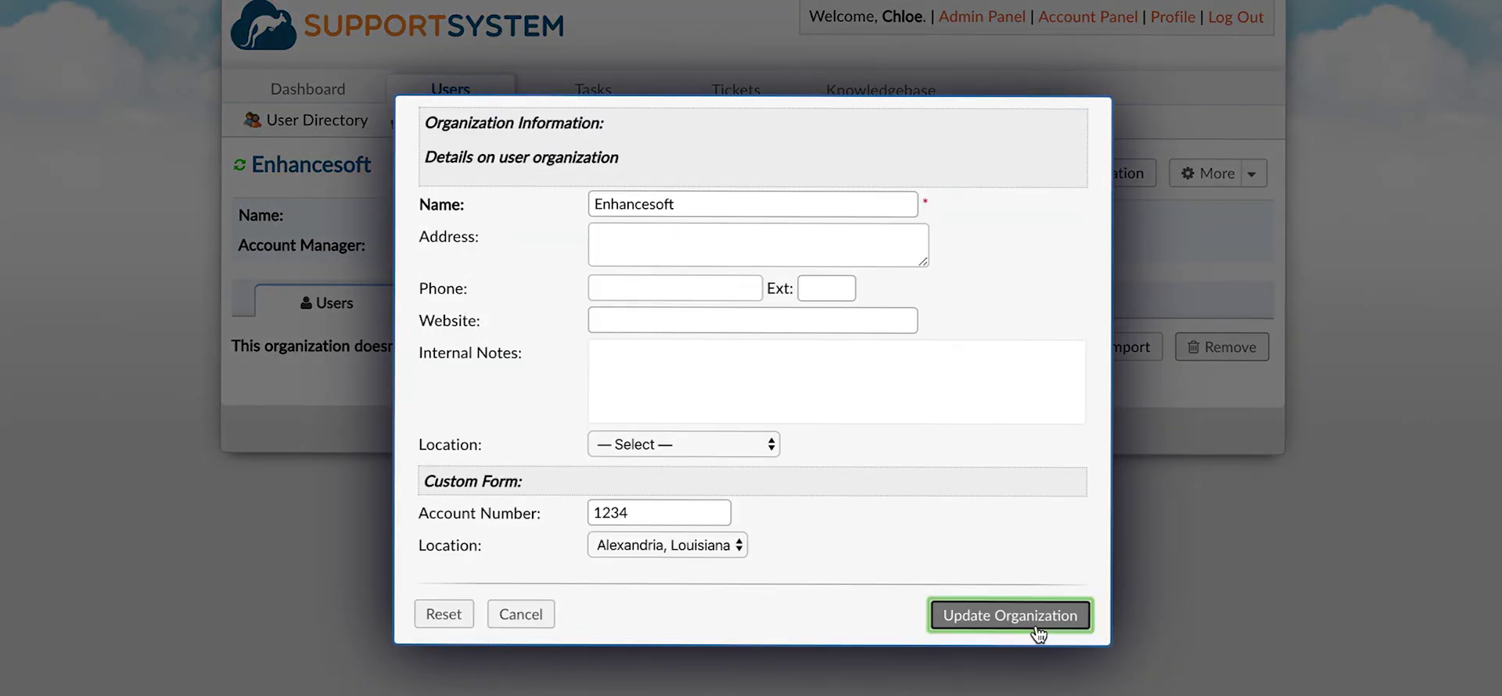
{"action": "left_click", "coordinate": [1039, 634]}
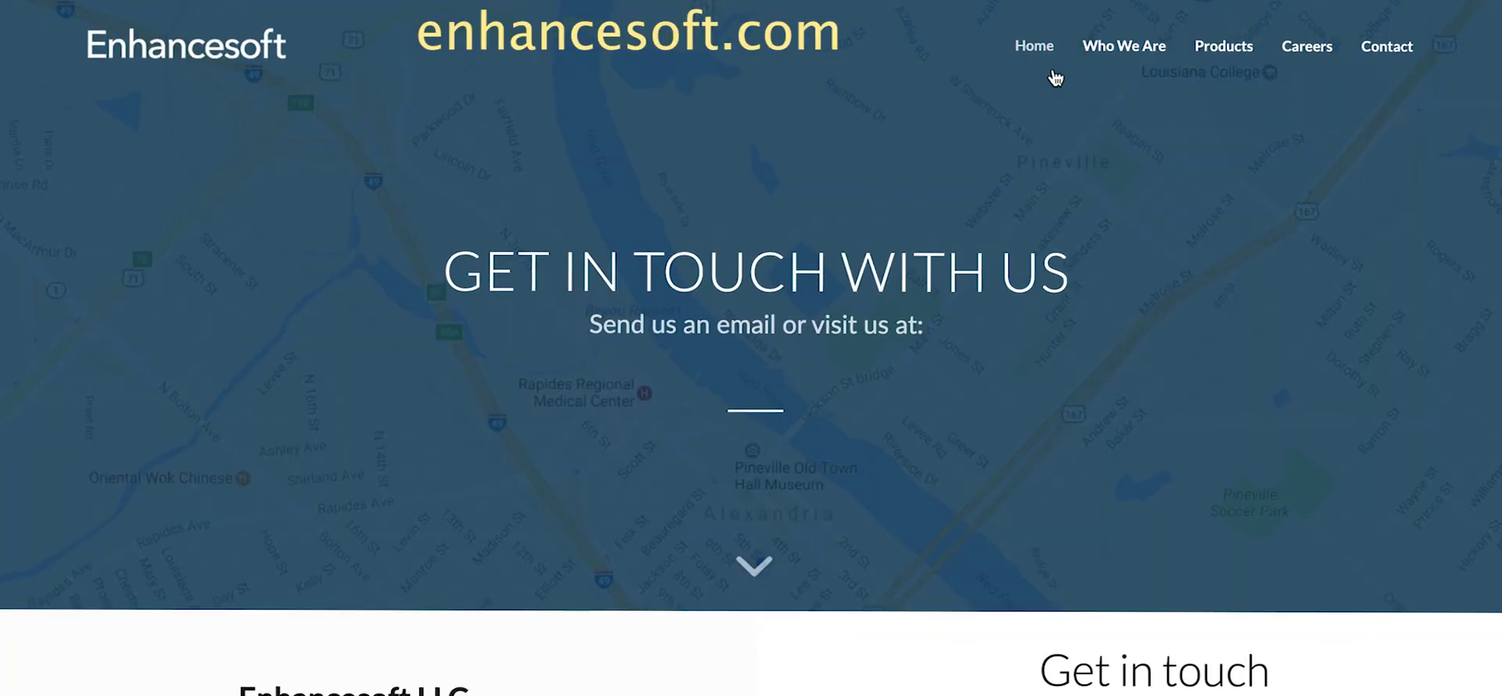
Scroll Enhancesoft's Contact page down to its office address and phone details.
{"action": "scroll", "coordinate": [1056, 77], "scroll_direction": "down", "scroll_amount": 6}
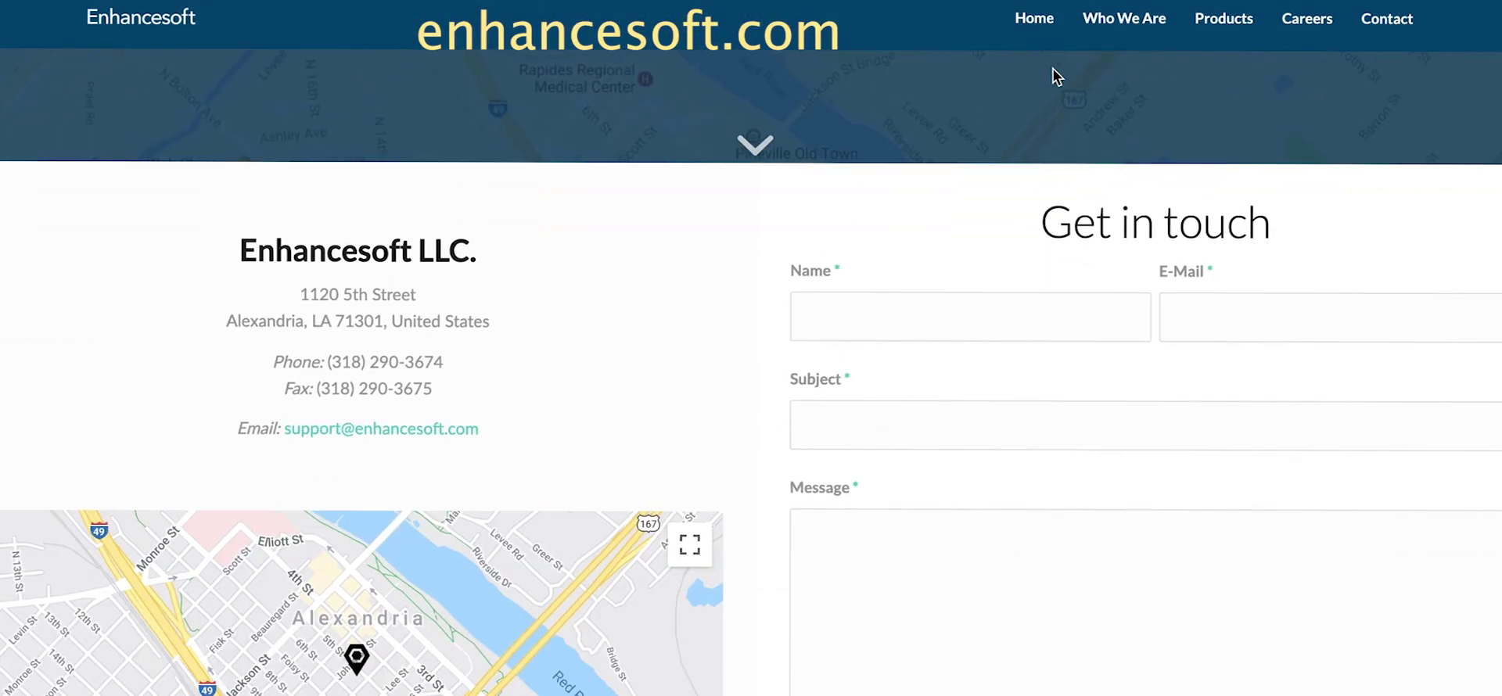